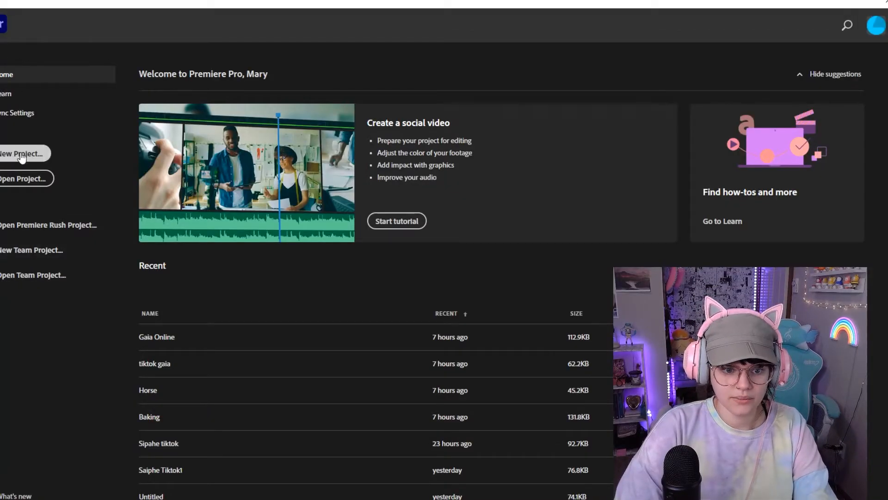
{"action": "left_click", "coordinate": [22, 156]}
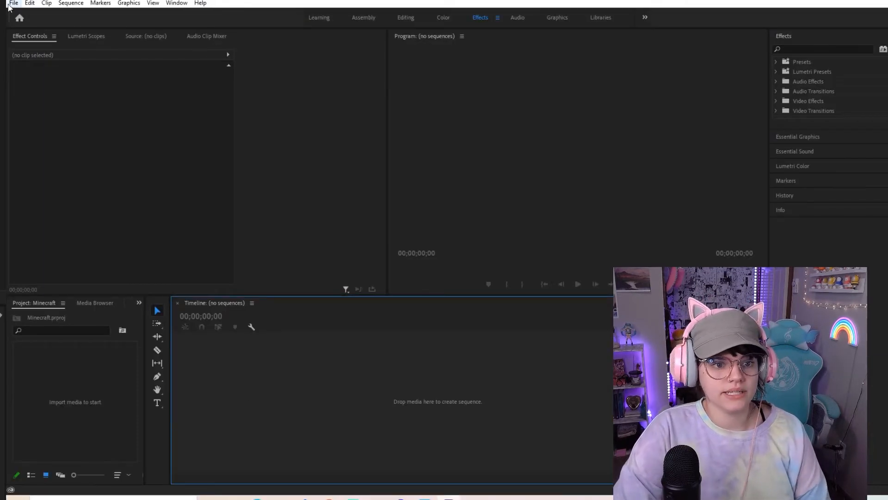
{"action": "left_click", "coordinate": [13, 3]}
{"action": "left_click", "coordinate": [70, 271]}
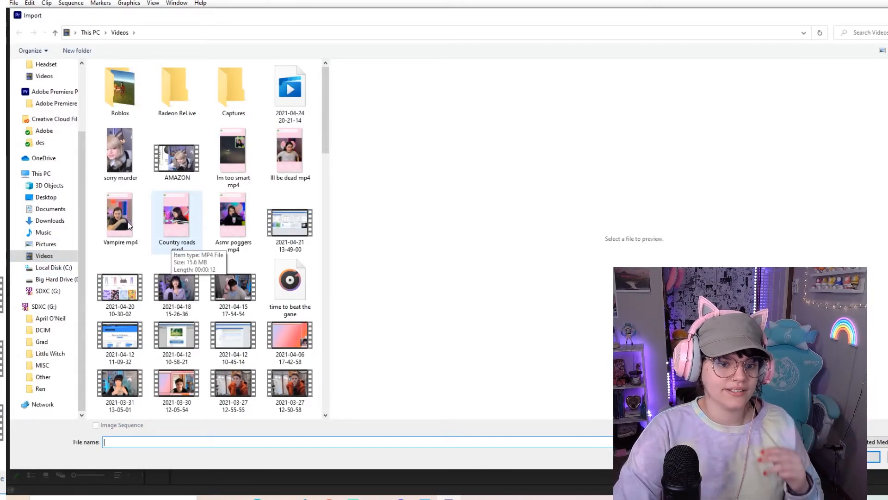
{"action": "scroll", "coordinate": [49, 101], "scroll_direction": "up", "scroll_amount": 3}
{"action": "left_click", "coordinate": [50, 101]}
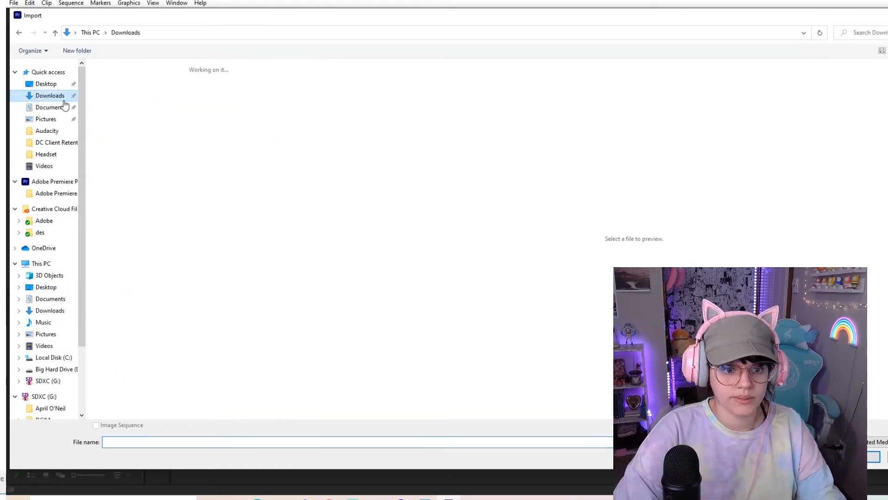
{"action": "left_click", "coordinate": [152, 93]}
{"action": "left_click", "coordinate": [112, 92], "text": "ctrl"}
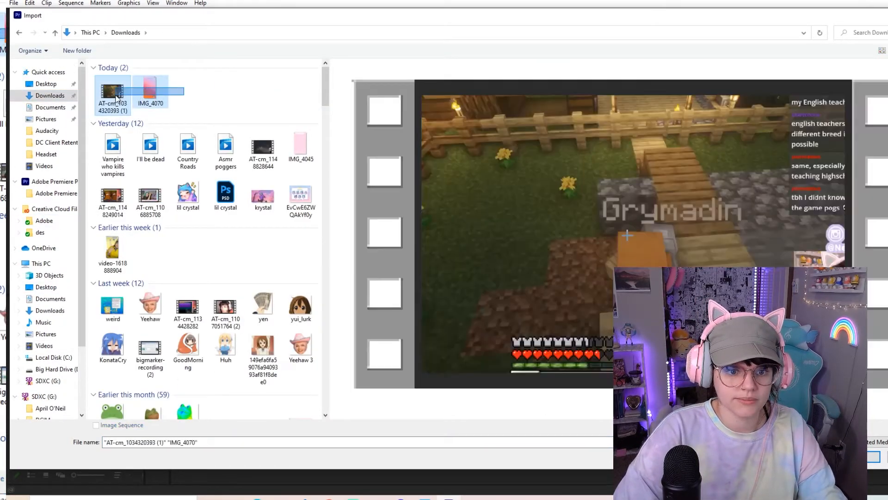
{"action": "left_click", "coordinate": [140, 442]}
{"action": "key", "text": "Return"}
{"action": "left_click", "coordinate": [63, 438]}
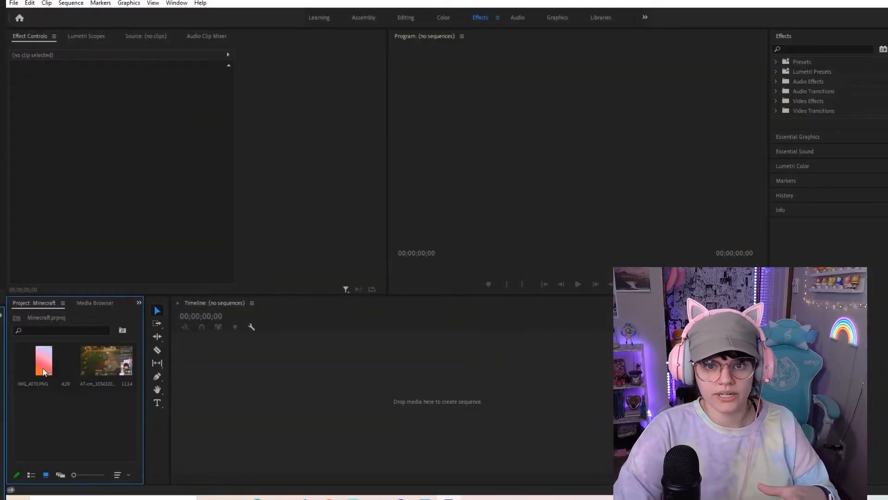
{"action": "left_click_drag", "start_coordinate": [42, 363], "coordinate": [259, 386]}
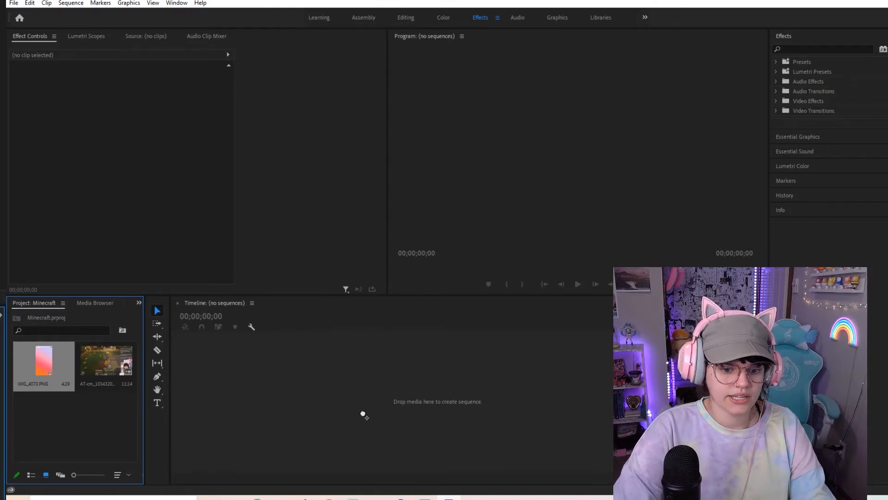
{"action": "left_click_drag", "start_coordinate": [364, 401], "coordinate": [366, 401]}
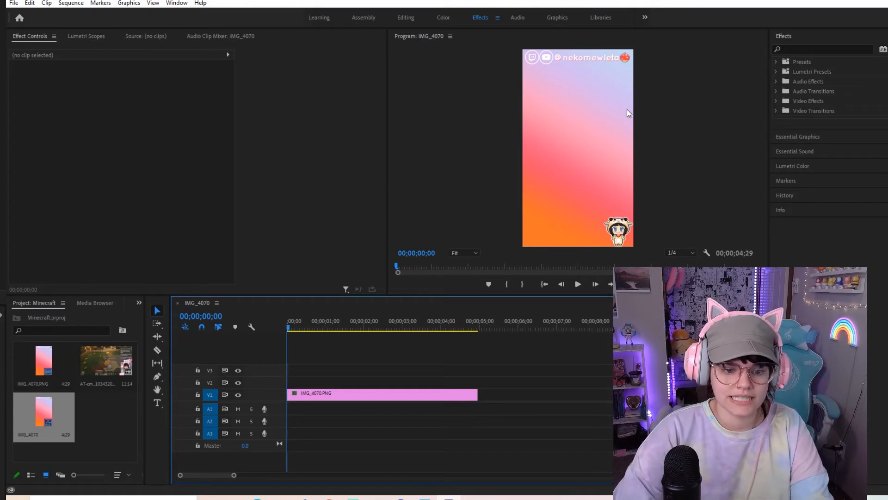
{"action": "left_click", "coordinate": [120, 433]}
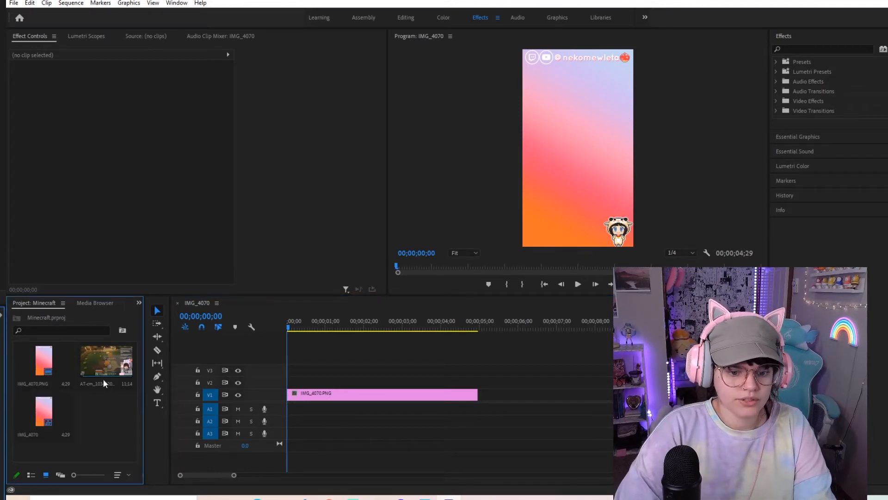
{"action": "left_click", "coordinate": [201, 384]}
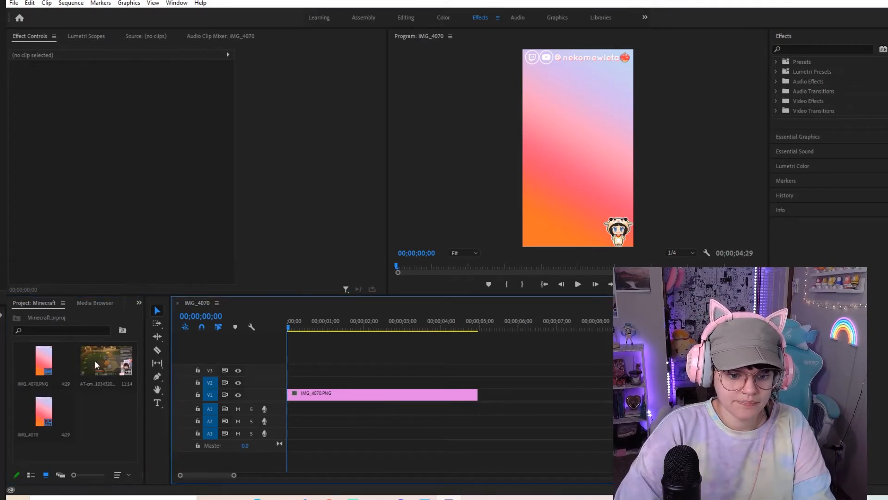
{"action": "left_click_drag", "start_coordinate": [103, 368], "coordinate": [294, 388]}
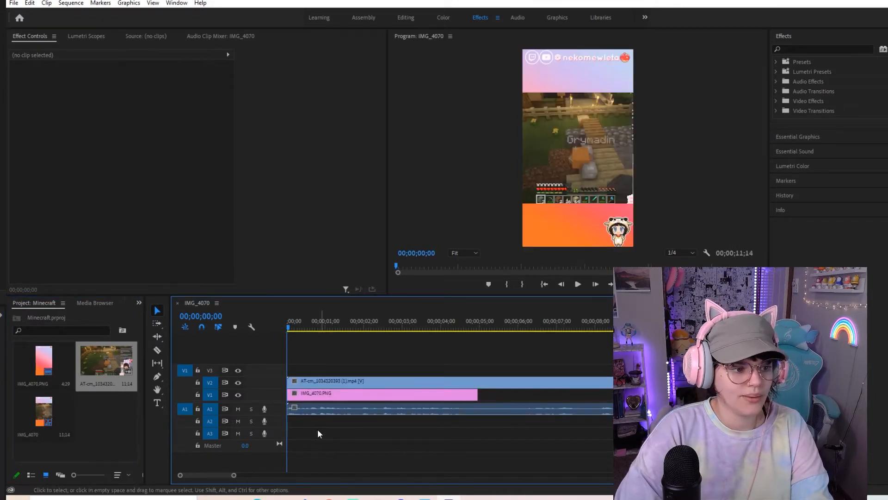
- Extend the IMG_4070.PNG background on V1 to match the length of the gameplay clip
{"action": "left_click_drag", "start_coordinate": [233, 474], "coordinate": [340, 475]}
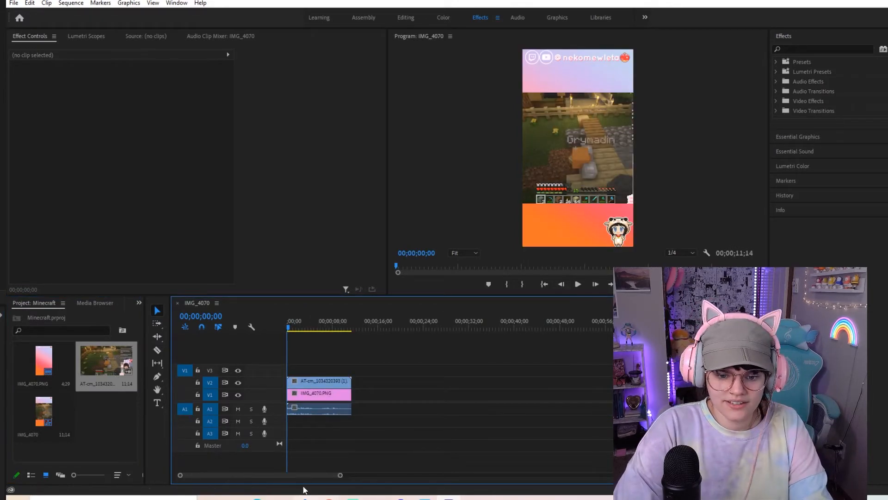
{"action": "scroll", "coordinate": [340, 477], "scroll_direction": "down", "scroll_amount": 10}
{"action": "scroll", "coordinate": [339, 476], "scroll_direction": "up", "scroll_amount": 10}
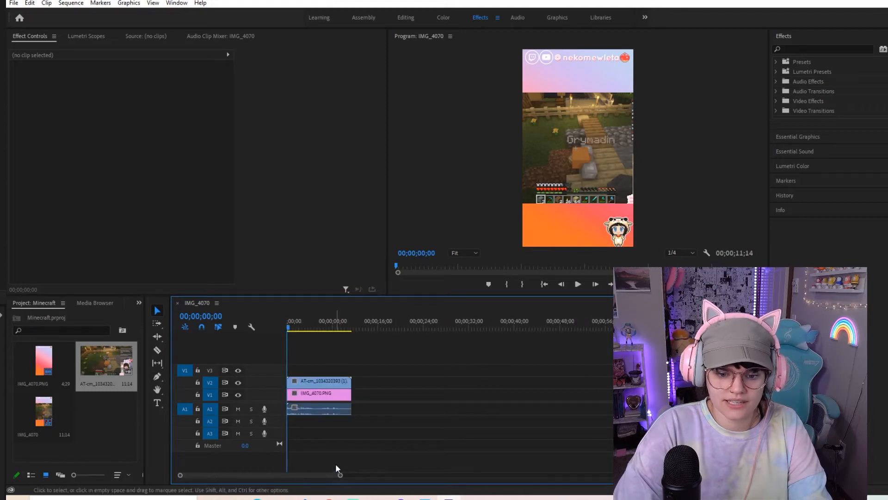
{"action": "left_click_drag", "start_coordinate": [340, 475], "coordinate": [327, 474]}
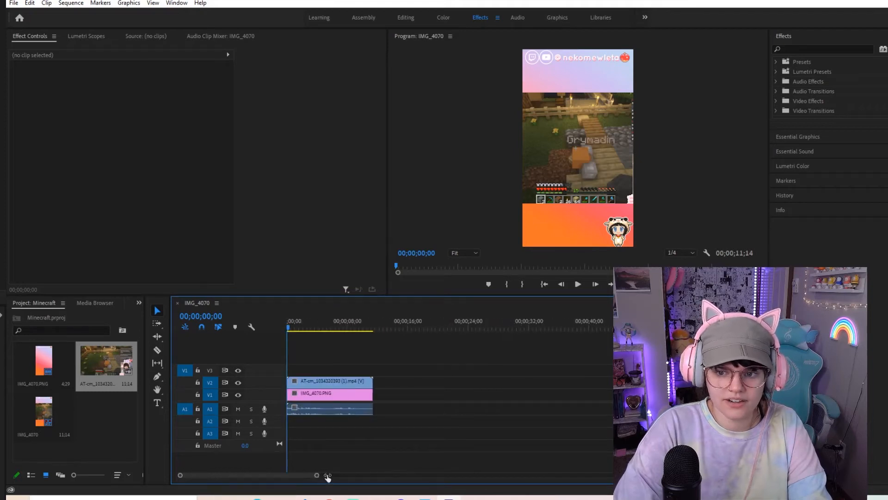
- Resize the gameplay clip on V2 to a scale of about 106 and position it at about 588, 960
{"action": "left_click", "coordinate": [303, 383]}
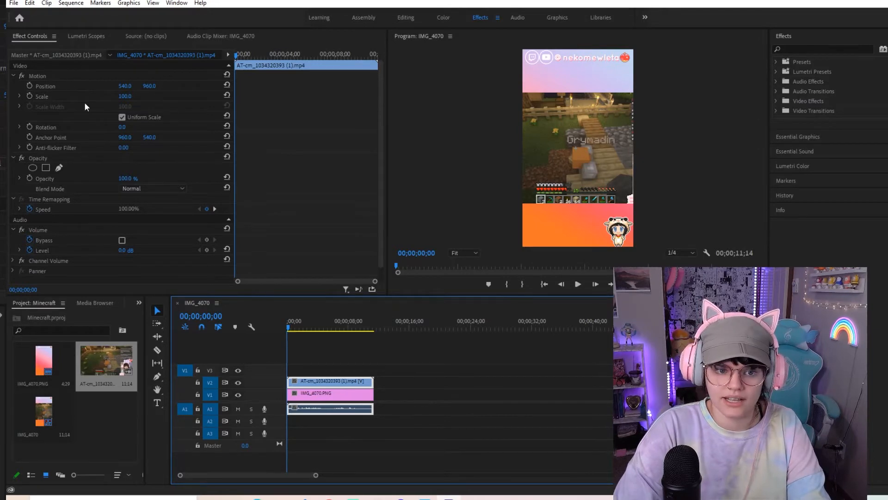
{"action": "left_click", "coordinate": [56, 86]}
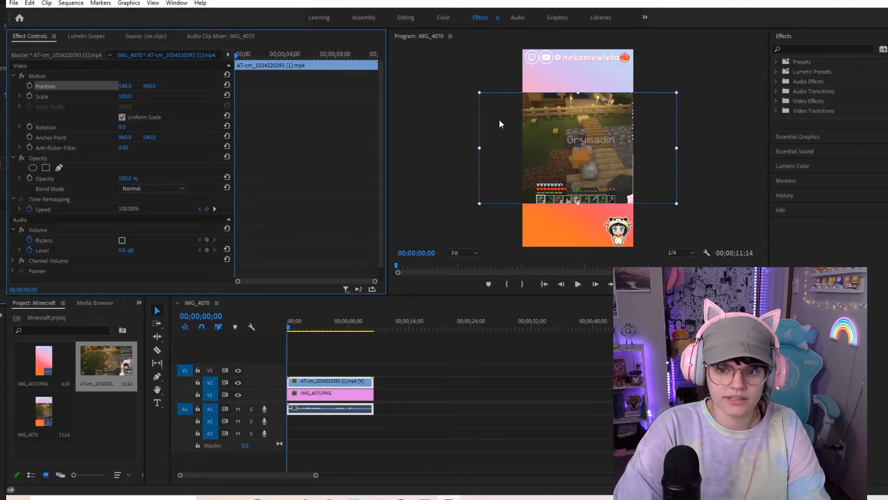
{"action": "left_click_drag", "start_coordinate": [480, 202], "coordinate": [543, 158]}
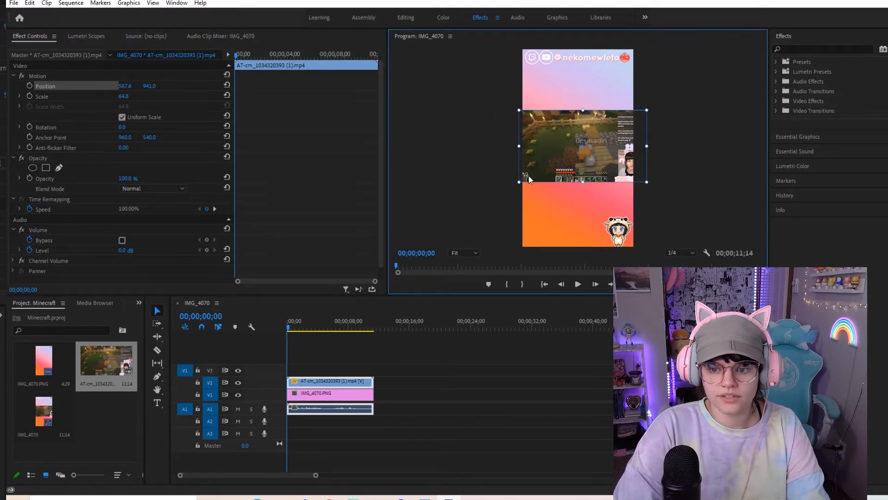
{"action": "left_click_drag", "start_coordinate": [519, 182], "coordinate": [481, 204]}
{"action": "left_click_drag", "start_coordinate": [593, 155], "coordinate": [594, 157]}
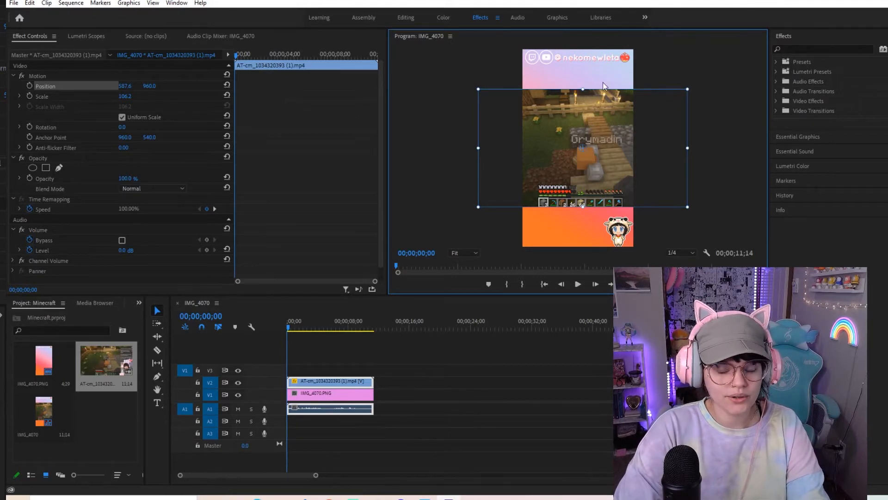
{"action": "left_click", "coordinate": [316, 365]}
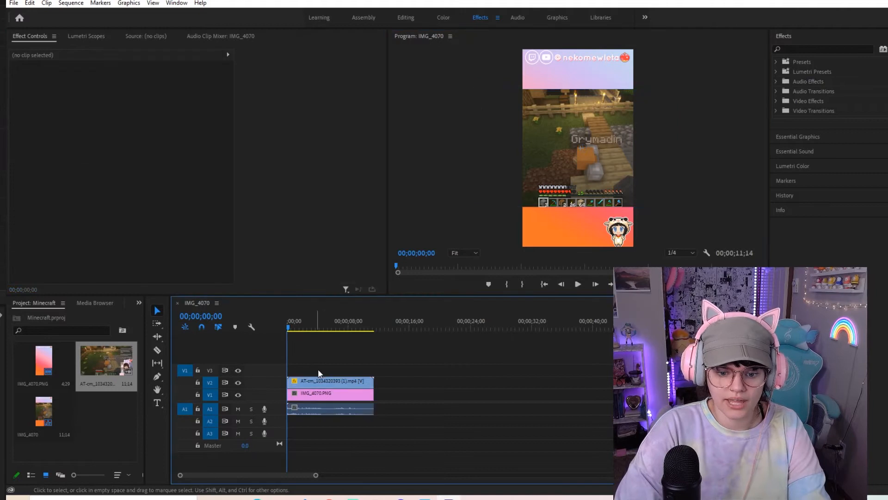
- Copy the gameplay clip and paste a duplicate into the empty timeline space just after the original
{"action": "left_click", "coordinate": [315, 380]}
{"action": "right_click", "coordinate": [315, 379]}
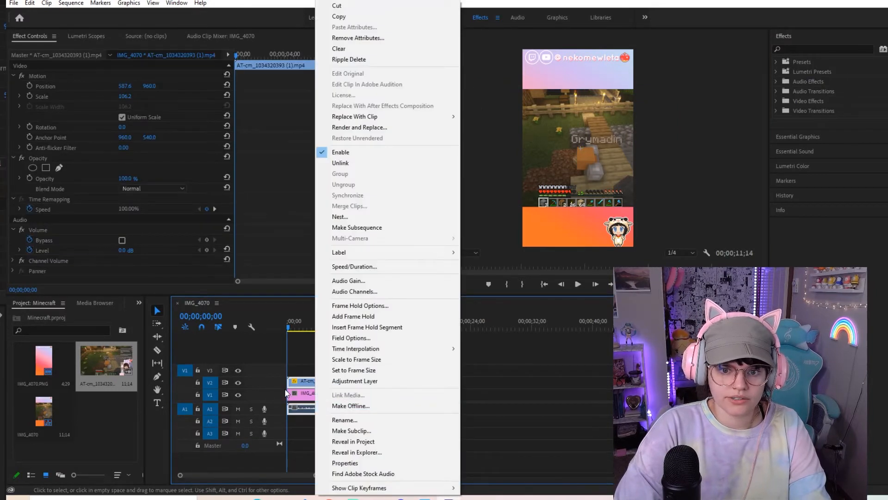
{"action": "right_click", "coordinate": [297, 383]}
{"action": "key", "text": "Escape"}
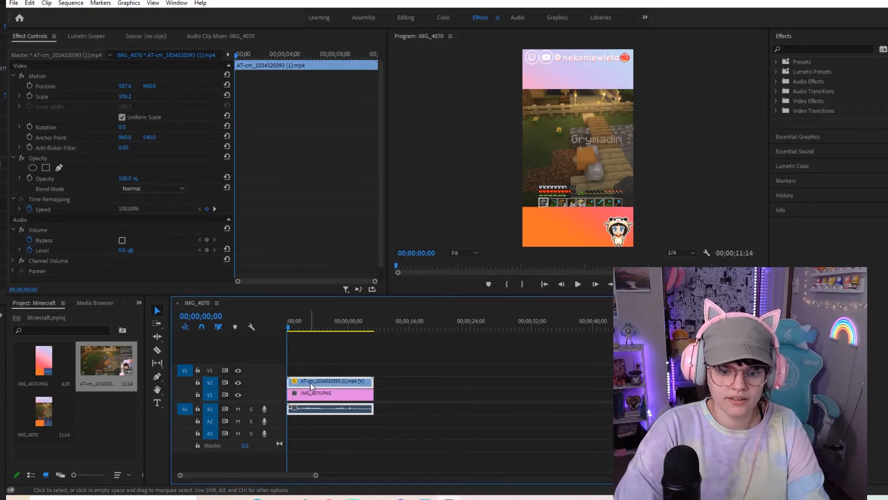
{"action": "right_click", "coordinate": [310, 383]}
{"action": "left_click", "coordinate": [349, 19]}
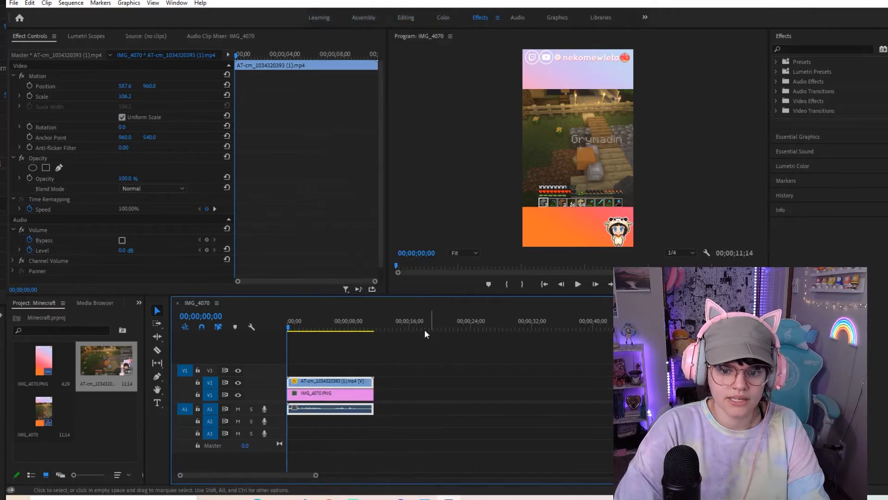
{"action": "left_click", "coordinate": [402, 326]}
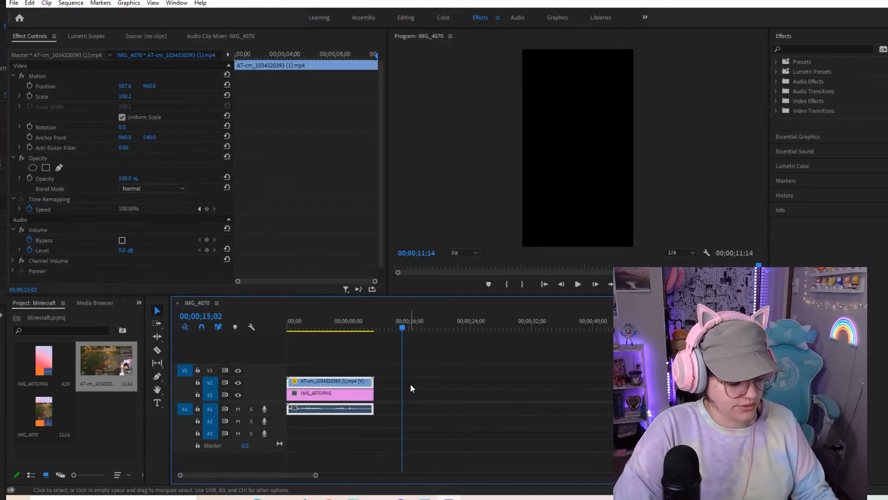
{"action": "key", "text": "ctrl+v"}
{"action": "left_click_drag", "start_coordinate": [422, 395], "coordinate": [401, 401]}
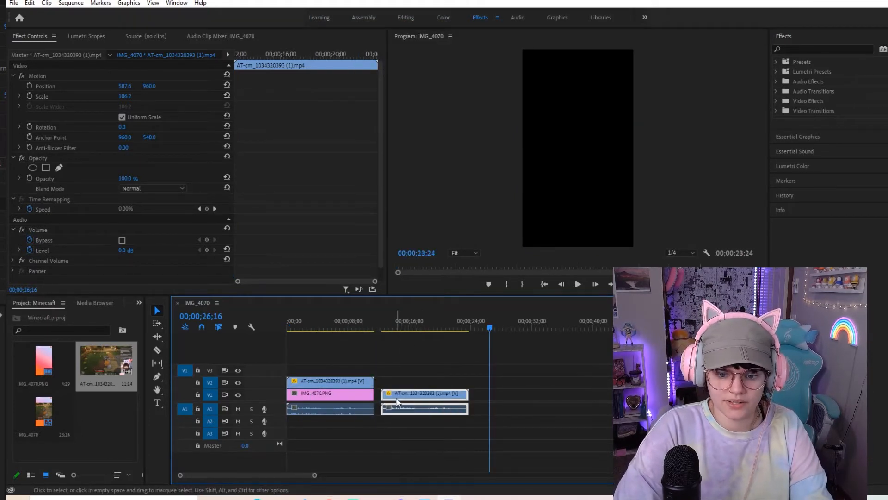
- Unlink the duplicate clip's audio, move its video up to V2, and delete the duplicate audio
{"action": "left_click", "coordinate": [414, 328]}
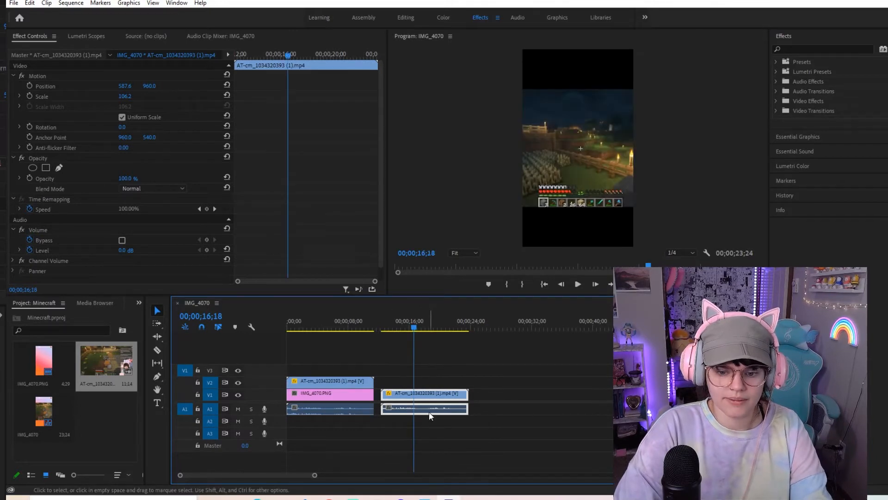
{"action": "right_click", "coordinate": [401, 394]}
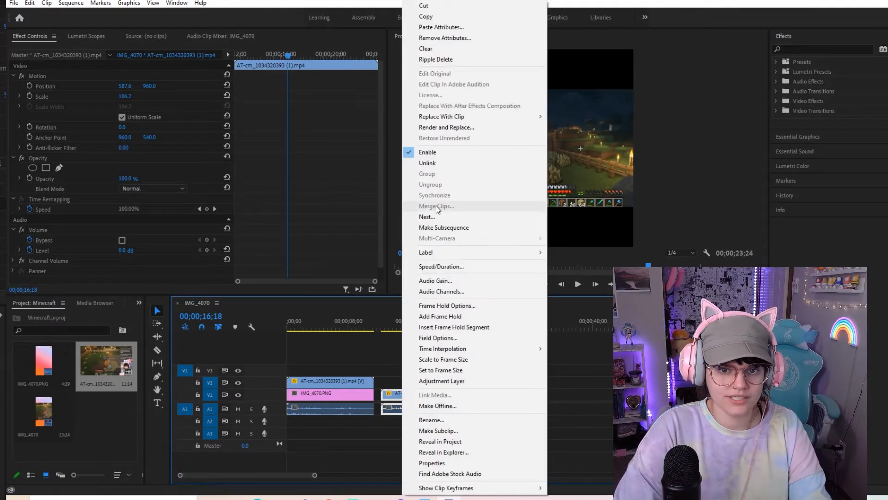
{"action": "left_click", "coordinate": [443, 166]}
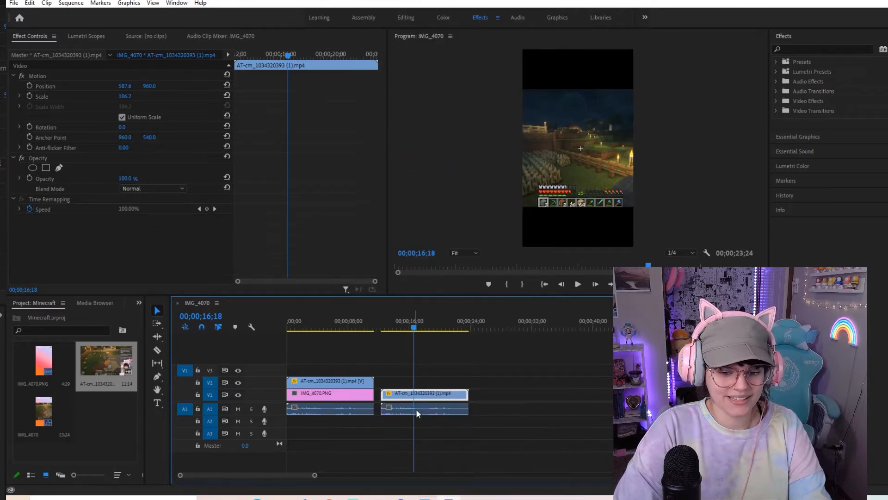
{"action": "mouse_move", "coordinate": [431, 394]}
{"action": "left_mouse_down"}
{"action": "mouse_move", "coordinate": [514, 386]}
{"action": "mouse_move", "coordinate": [440, 382]}
{"action": "left_mouse_up"}
{"action": "left_click", "coordinate": [440, 412]}
{"action": "key", "text": "Delete"}
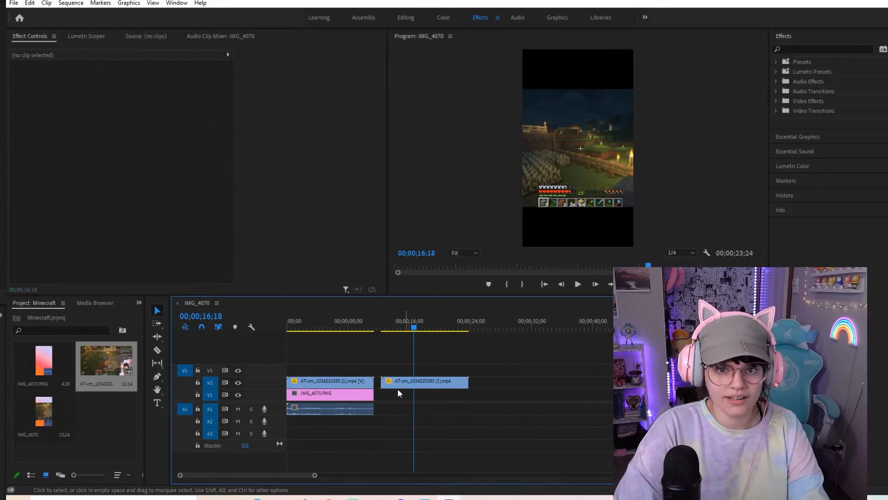
- Move the video-only duplicate to V3, aligned directly above the original gameplay clip
{"action": "left_click_drag", "start_coordinate": [415, 380], "coordinate": [320, 369]}
{"action": "left_click", "coordinate": [323, 321]}
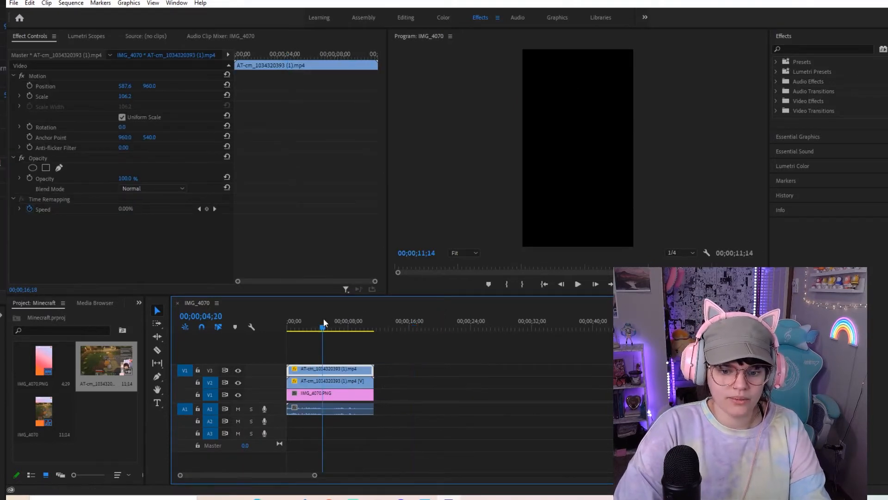
{"action": "left_click", "coordinate": [343, 380]}
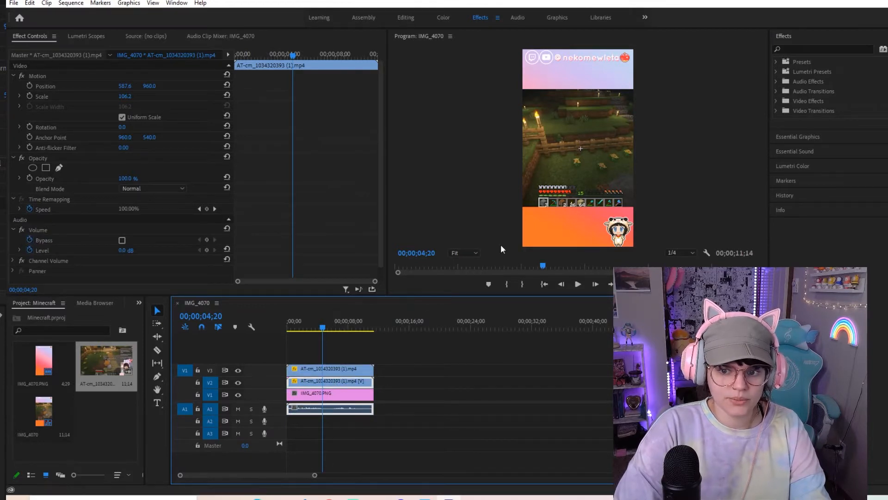
- Enlarge the V3 duplicate to a scale of about 190 and position it at about -825, 618 to bring the facecam into frame
{"action": "left_click", "coordinate": [305, 369]}
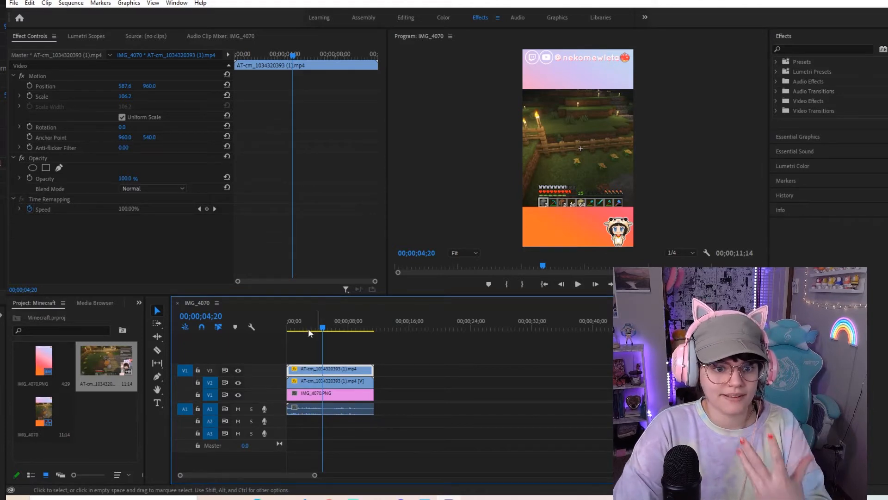
{"action": "left_click", "coordinate": [67, 86]}
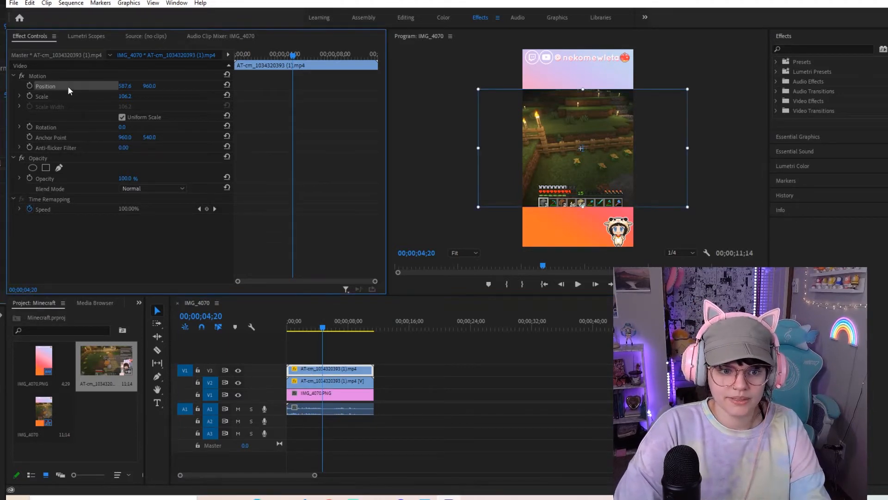
{"action": "left_click_drag", "start_coordinate": [620, 170], "coordinate": [540, 154]}
{"action": "left_click_drag", "start_coordinate": [601, 190], "coordinate": [551, 163]}
{"action": "left_click", "coordinate": [675, 166]}
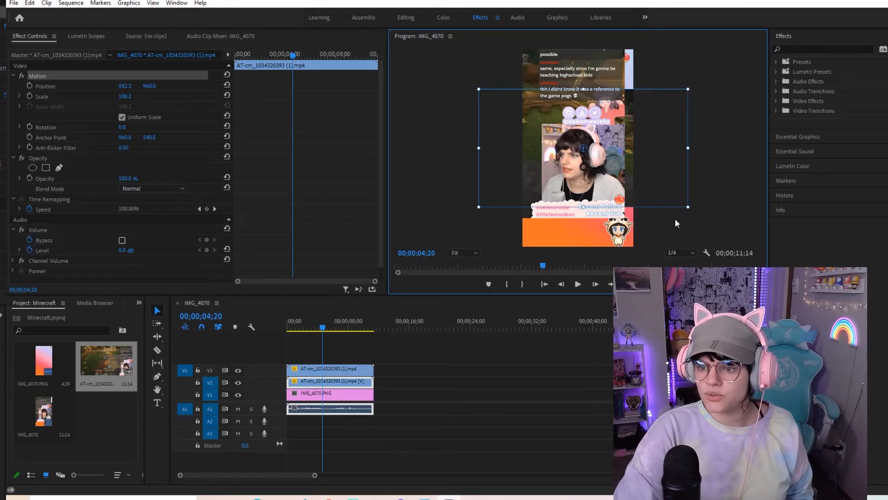
- Apply the Crop video effect to the enlarged V3 duplicate of the gameplay clip
{"action": "left_click", "coordinate": [324, 371]}
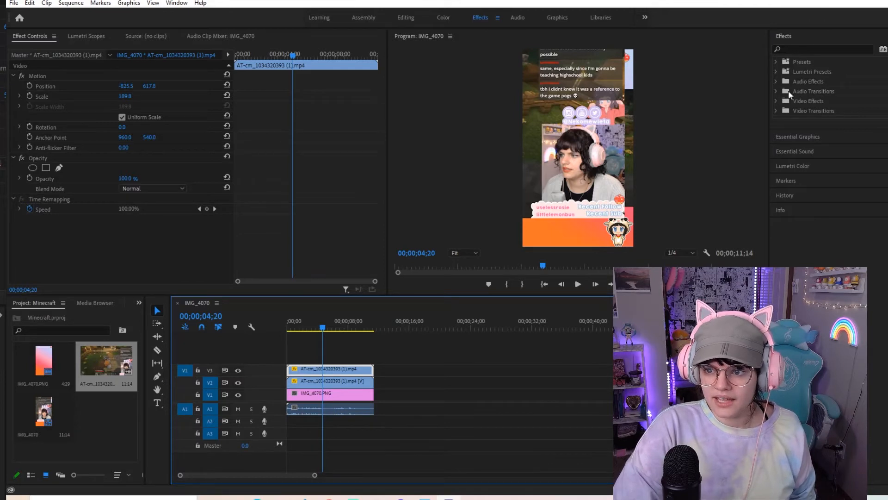
{"action": "left_click", "coordinate": [776, 101]}
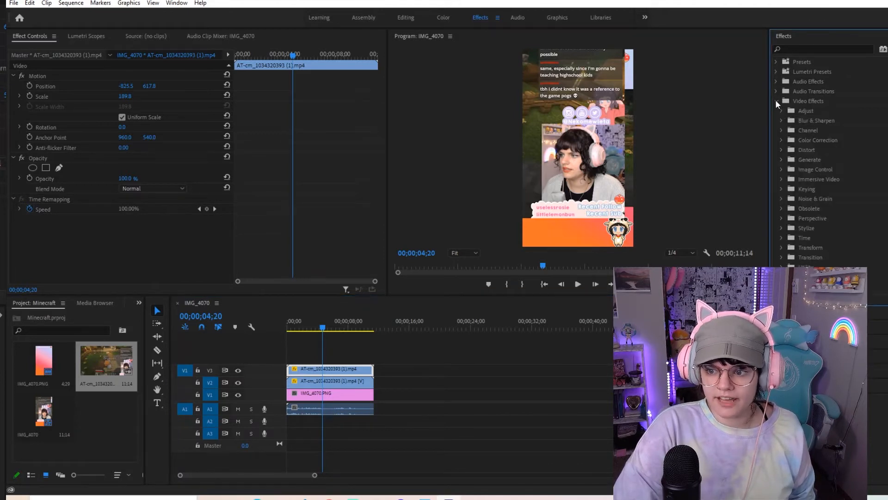
{"action": "left_click", "coordinate": [782, 248]}
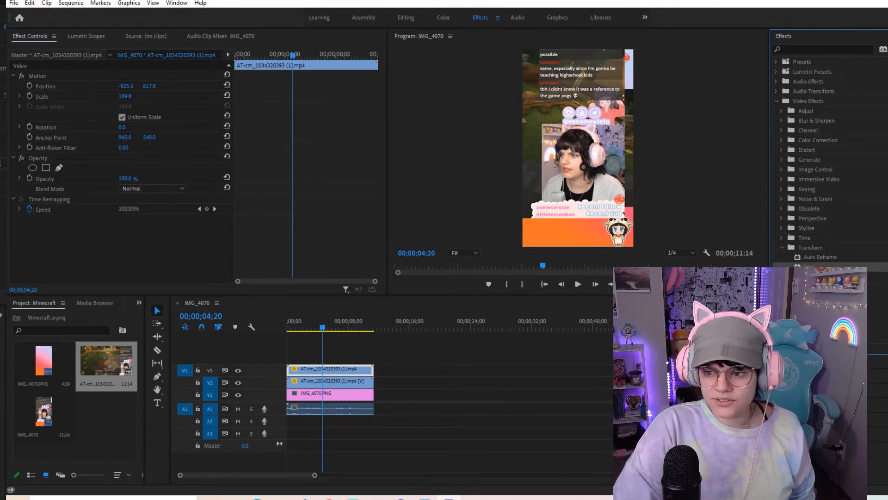
{"action": "left_click_drag", "start_coordinate": [425, 310], "coordinate": [314, 373]}
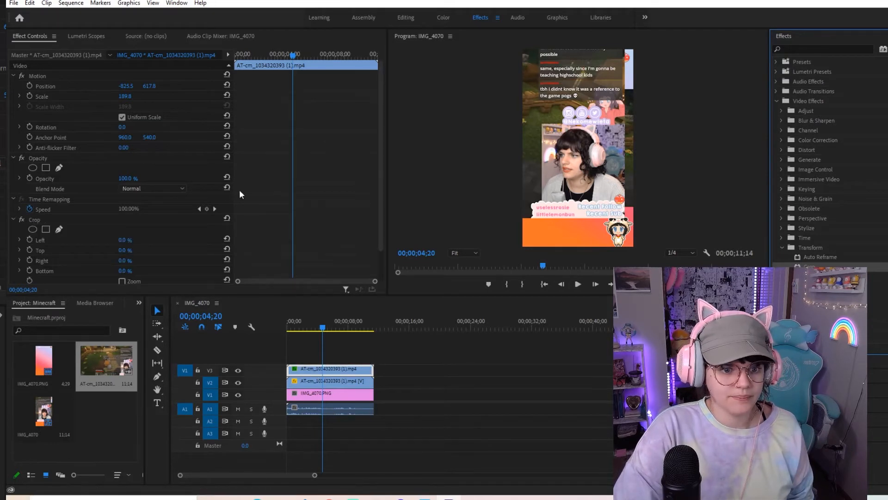
- Crop the V3 clip down to the facecam, at about 78% left, 55.8% top, 1.4% right and 9.4% bottom
{"action": "scroll", "coordinate": [130, 244], "scroll_direction": "down", "scroll_amount": 2}
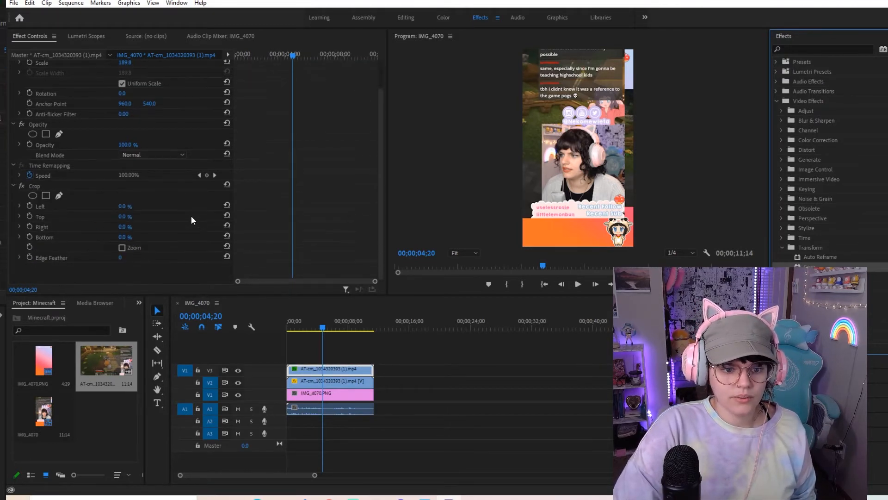
{"action": "left_click", "coordinate": [102, 207]}
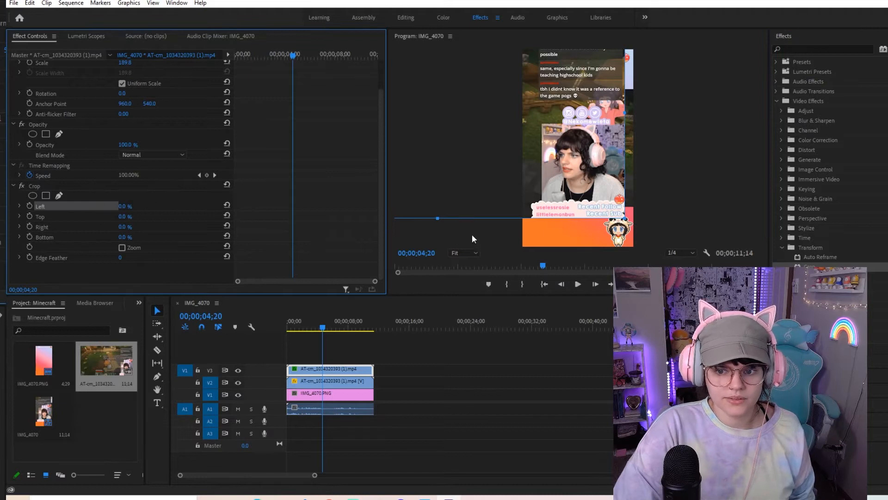
{"action": "left_click", "coordinate": [512, 113]}
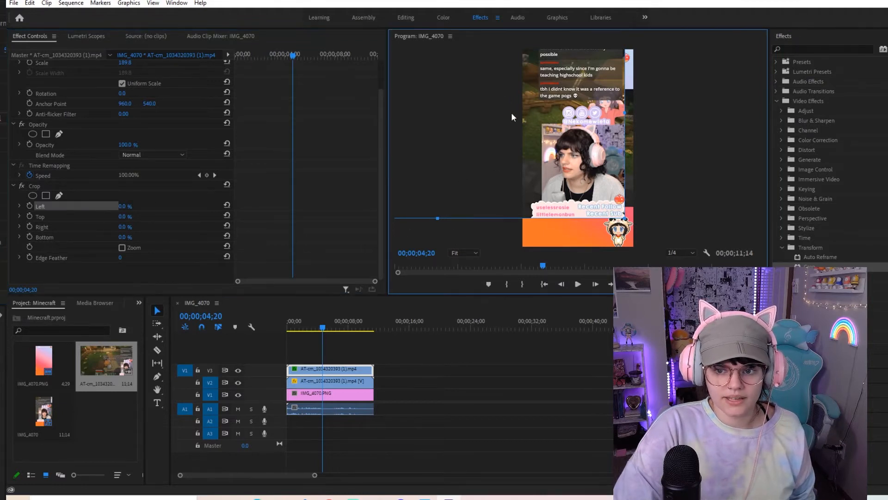
{"action": "left_click_drag", "start_coordinate": [128, 206], "coordinate": [159, 206]}
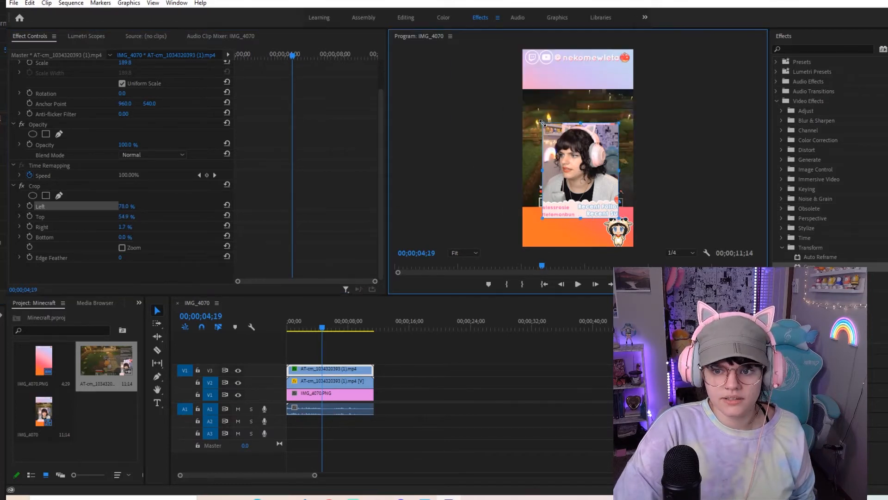
{"action": "left_click_drag", "start_coordinate": [542, 122], "coordinate": [542, 127]}
{"action": "left_click_drag", "start_coordinate": [619, 217], "coordinate": [621, 200]}
{"action": "left_click_drag", "start_coordinate": [588, 126], "coordinate": [588, 125]}
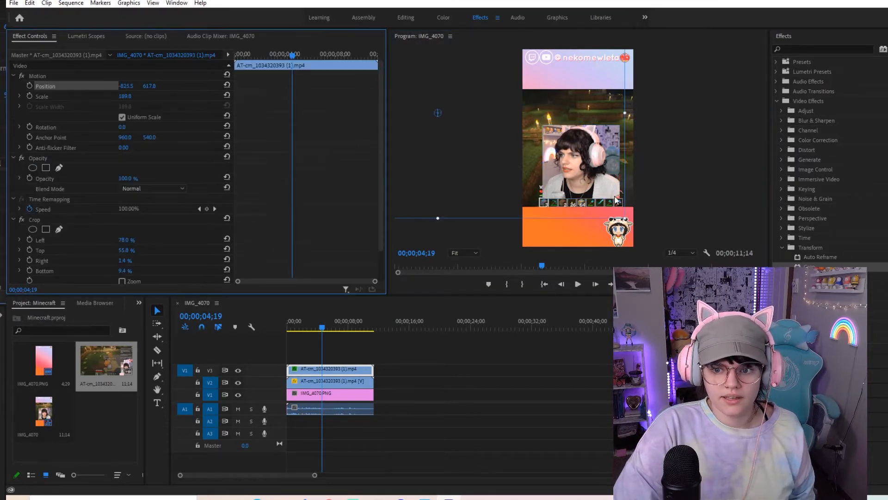
- Shrink the cropped facecam to a scale of about 138 and position it at about -221, 157, over the gameplay's upper right corner
{"action": "left_click_drag", "start_coordinate": [571, 183], "coordinate": [578, 183]}
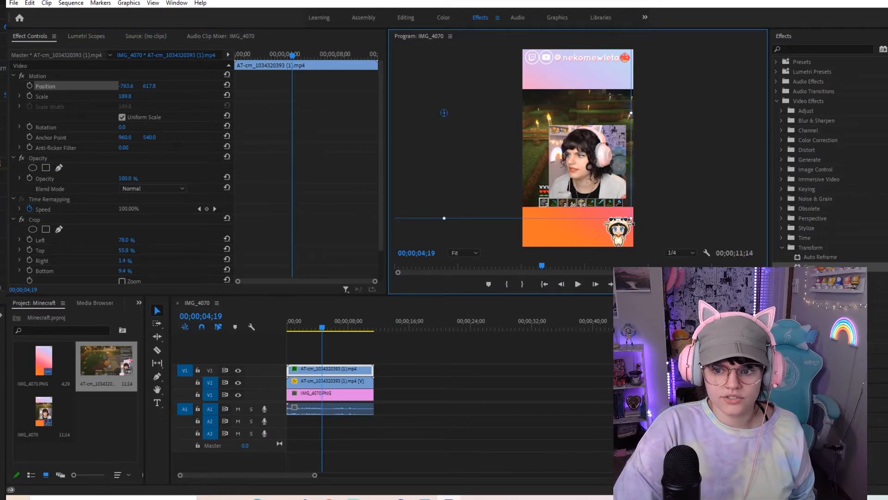
{"action": "left_click_drag", "start_coordinate": [631, 218], "coordinate": [621, 208]}
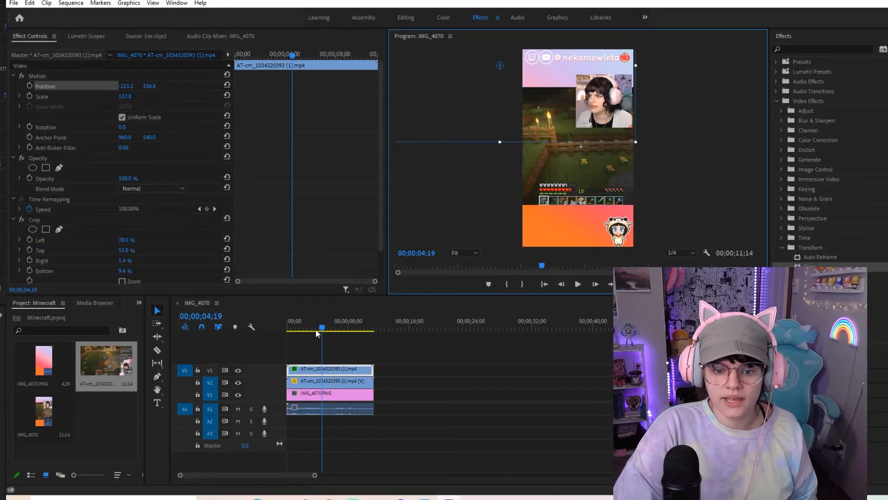
- Play the sequence from the start to review the facecam layout and find where to trim
{"action": "left_click_drag", "start_coordinate": [315, 329], "coordinate": [273, 327]}
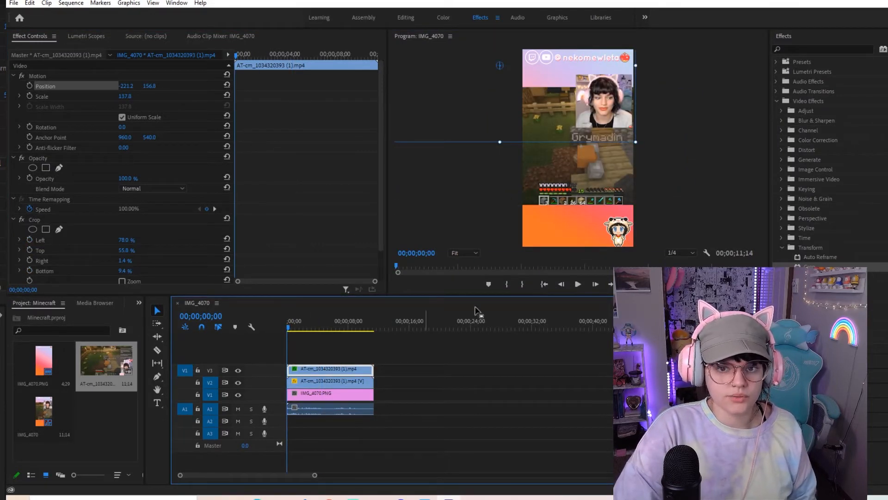
{"action": "left_click", "coordinate": [575, 284]}
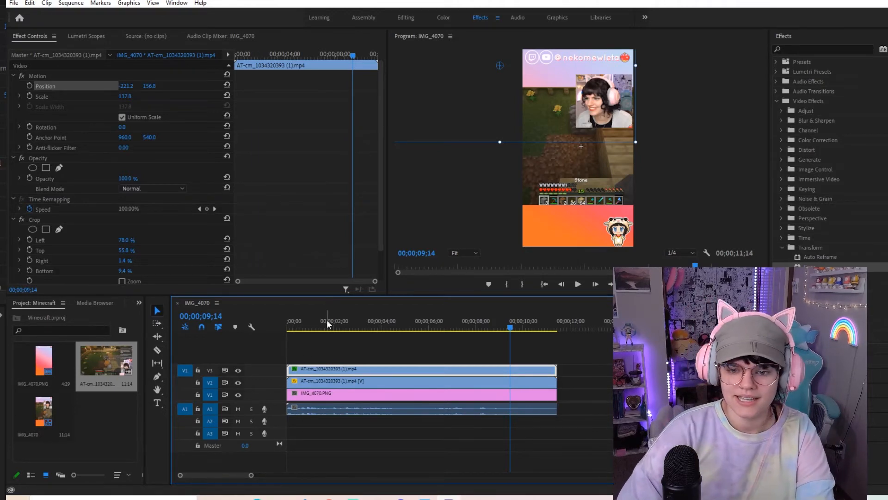
{"action": "key", "text": "Home"}
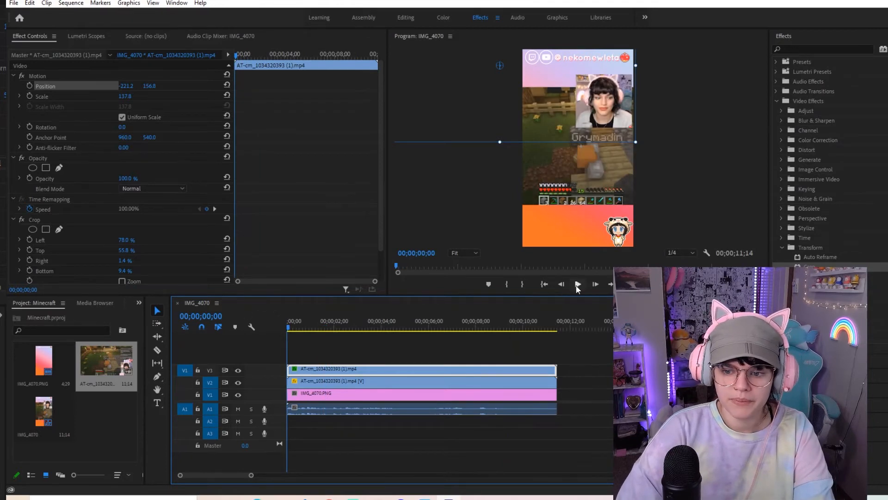
- Split the facecam, gameplay and background clips on all three video tracks at 00;00;02;13
{"action": "left_click", "coordinate": [344, 326]}
{"action": "key", "text": "c"}
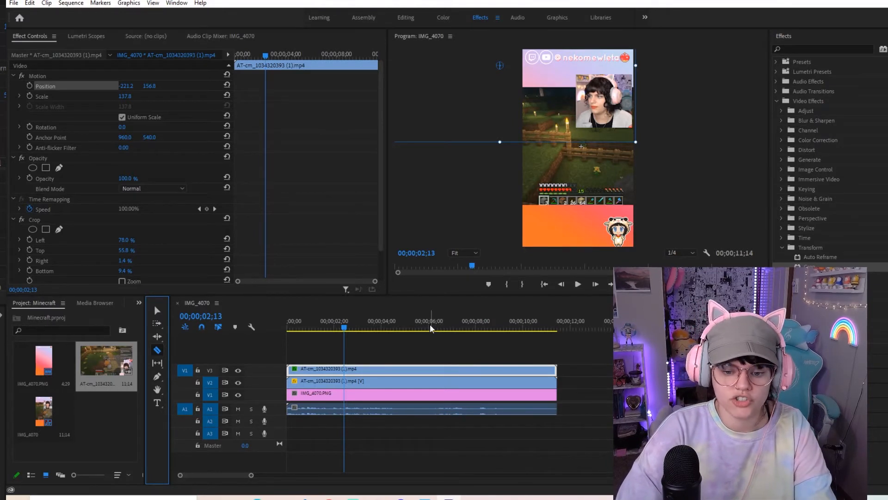
{"action": "mouse_move", "coordinate": [346, 333]}
{"action": "left_mouse_down"}
{"action": "mouse_move", "coordinate": [323, 331]}
{"action": "mouse_move", "coordinate": [348, 332]}
{"action": "left_mouse_up"}
{"action": "key", "text": "Left"}
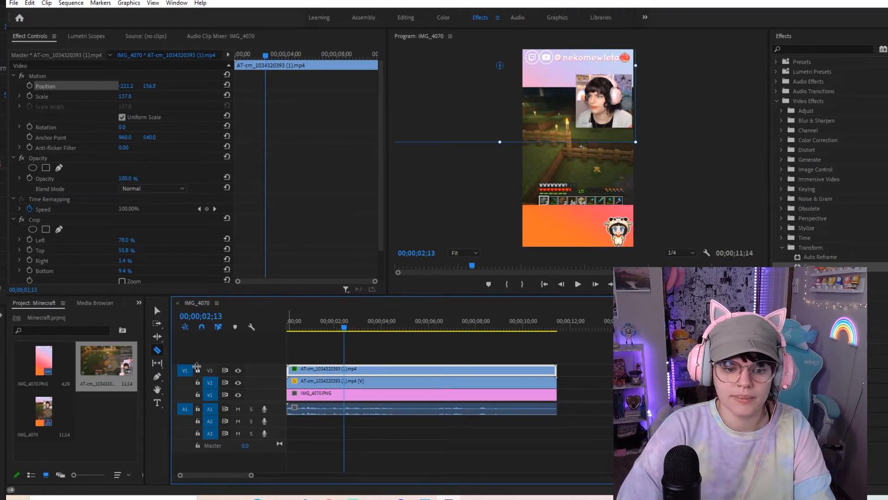
{"action": "left_click", "coordinate": [158, 352]}
{"action": "left_click", "coordinate": [350, 371]}
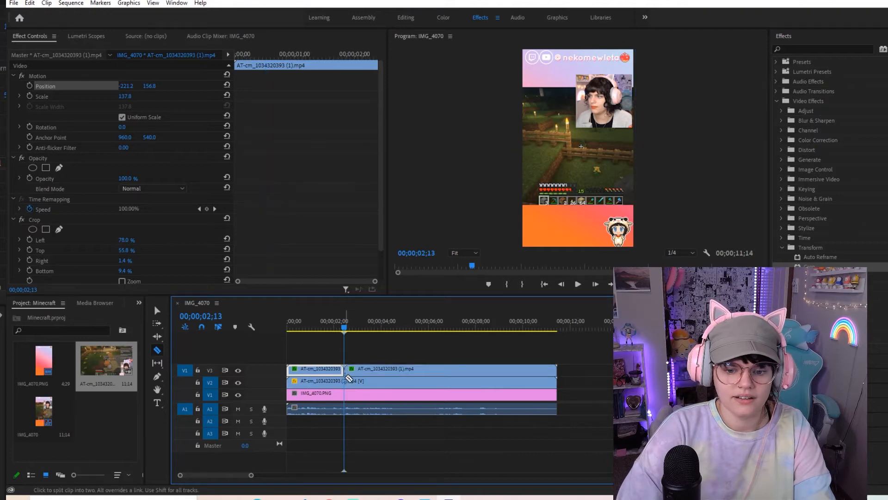
{"action": "left_click", "coordinate": [348, 382]}
{"action": "left_click", "coordinate": [348, 394]}
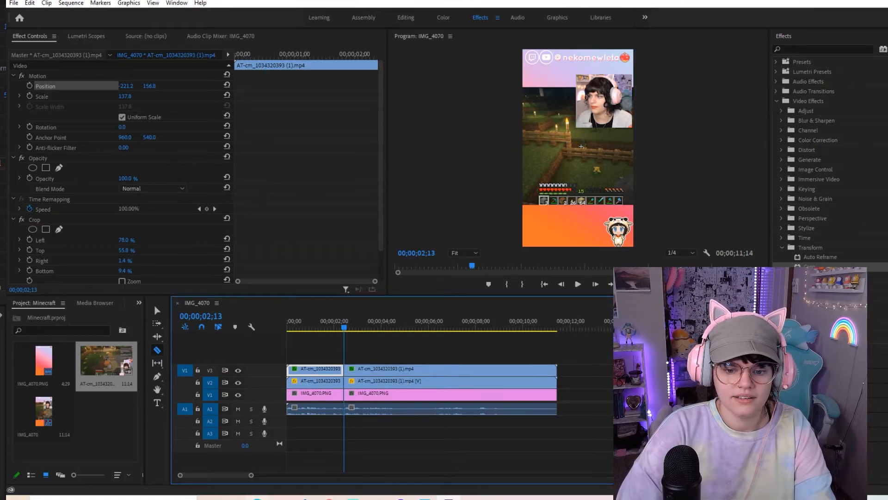
- Delete the segments before the cut on all tracks and move the remaining clips to the start of the timeline
{"action": "left_click", "coordinate": [161, 311]}
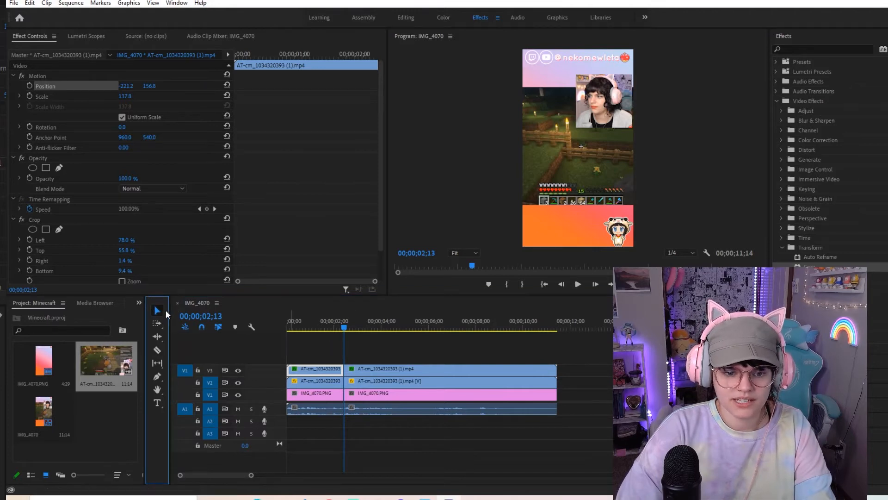
{"action": "left_click_drag", "start_coordinate": [317, 353], "coordinate": [555, 347]}
{"action": "key", "text": "Delete"}
{"action": "left_click_drag", "start_coordinate": [440, 374], "coordinate": [354, 373]}
{"action": "key", "text": "Home"}
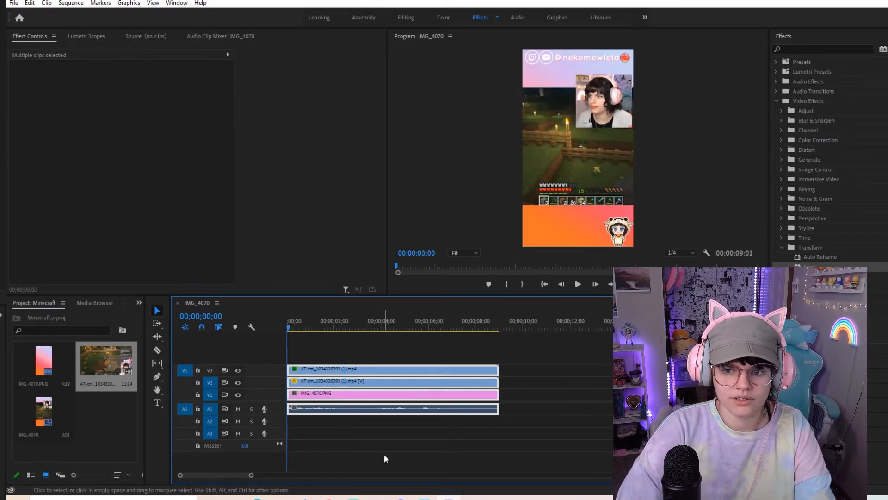
- Play the trimmed sequence from the start and split only the V3 facecam clip at 00;00;05;17
{"action": "left_click_drag", "start_coordinate": [434, 323], "coordinate": [291, 319]}
{"action": "left_click", "coordinate": [577, 284]}
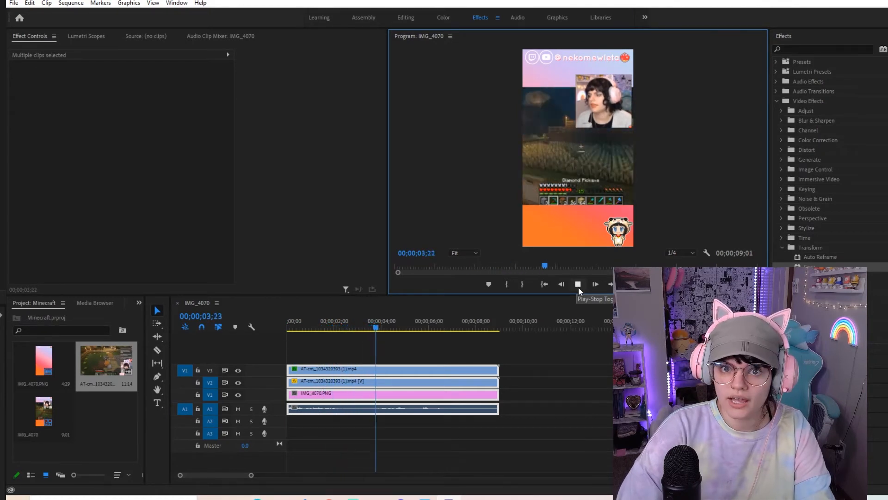
{"action": "left_click", "coordinate": [418, 324]}
{"action": "key", "text": "c"}
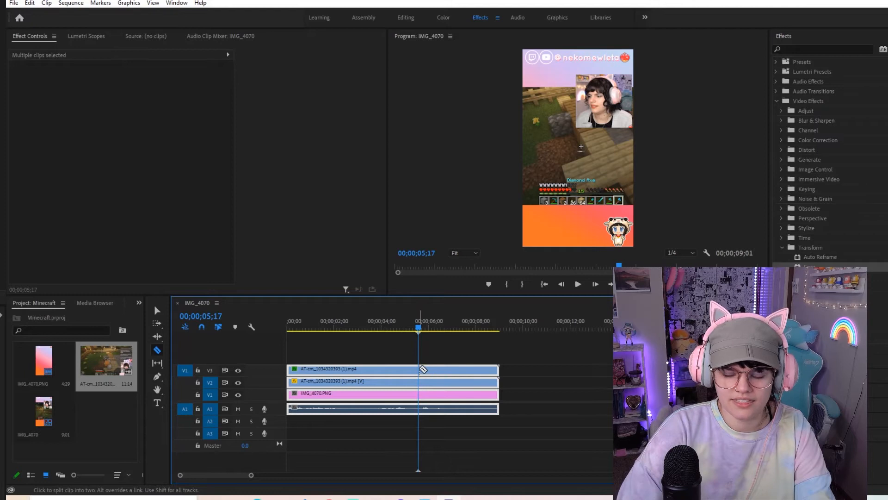
{"action": "left_click", "coordinate": [421, 369]}
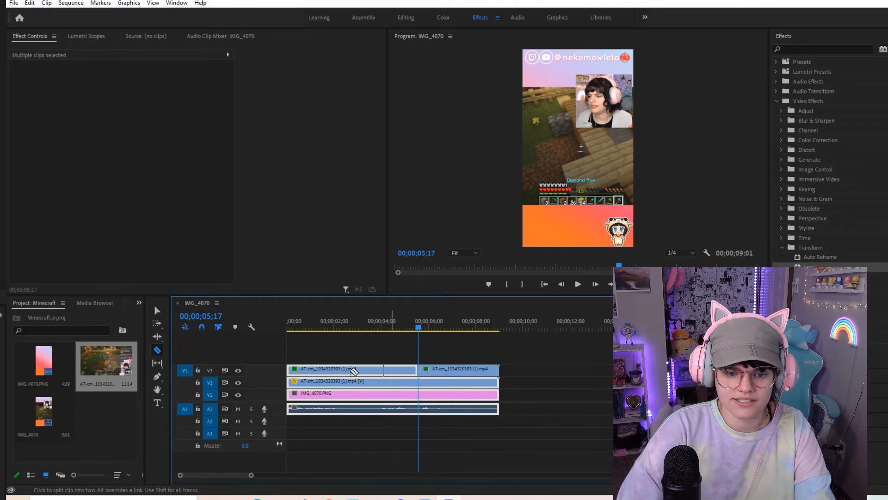
{"action": "left_click", "coordinate": [158, 310]}
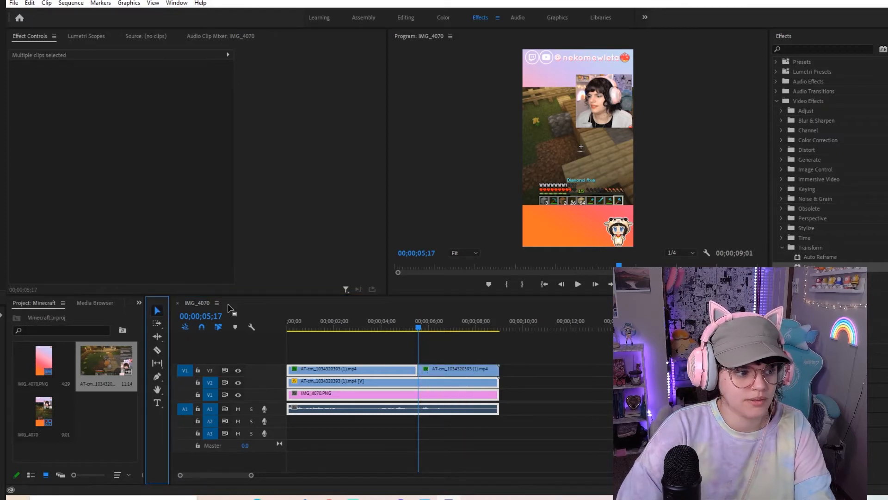
- Enlarge the second V3 facecam segment to a scale of about 375 at position about -2129, -52, covering the gameplay, and preview it
{"action": "left_click", "coordinate": [443, 322]}
{"action": "left_click", "coordinate": [426, 372]}
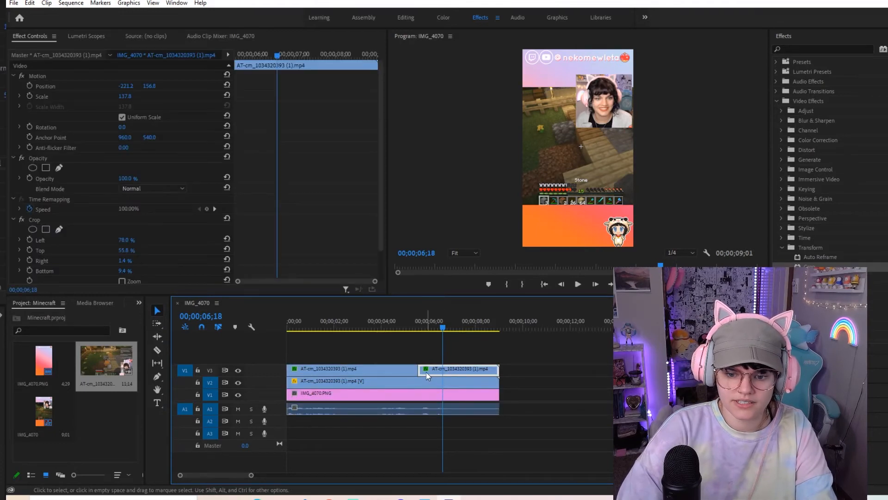
{"action": "left_click", "coordinate": [447, 324]}
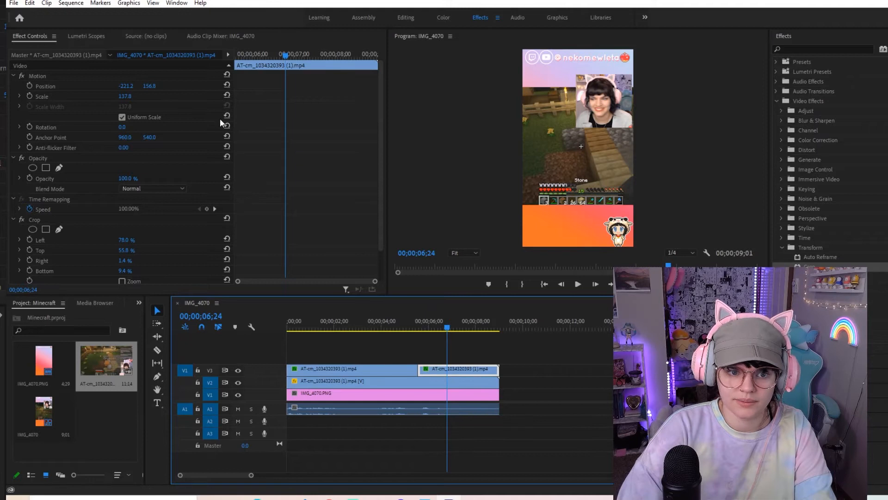
{"action": "left_click", "coordinate": [73, 87]}
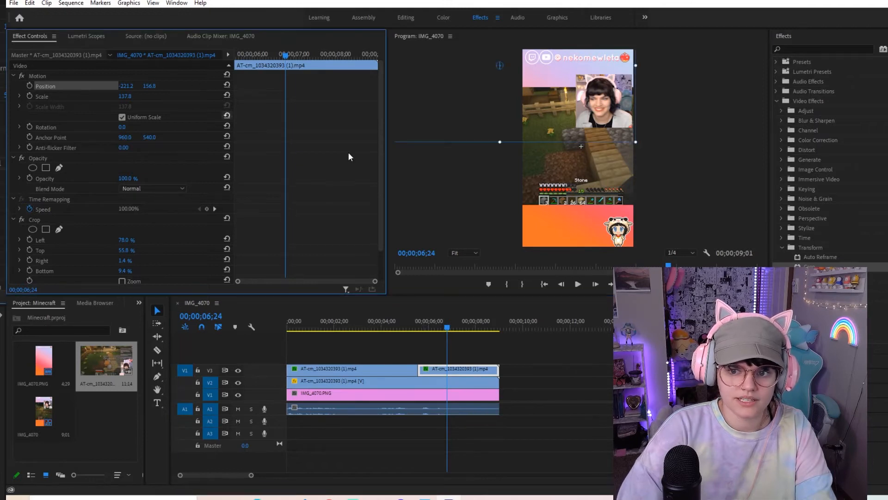
{"action": "left_click_drag", "start_coordinate": [642, 141], "coordinate": [781, 228]}
{"action": "left_click_drag", "start_coordinate": [625, 176], "coordinate": [496, 167]}
{"action": "left_click_drag", "start_coordinate": [658, 220], "coordinate": [684, 245]}
{"action": "left_click", "coordinate": [578, 284]}
{"action": "left_click", "coordinate": [578, 285]}
- Play the close-up segment to find the ending and split the clips on all three video tracks at 00;00;06;28
{"action": "left_click", "coordinate": [157, 349]}
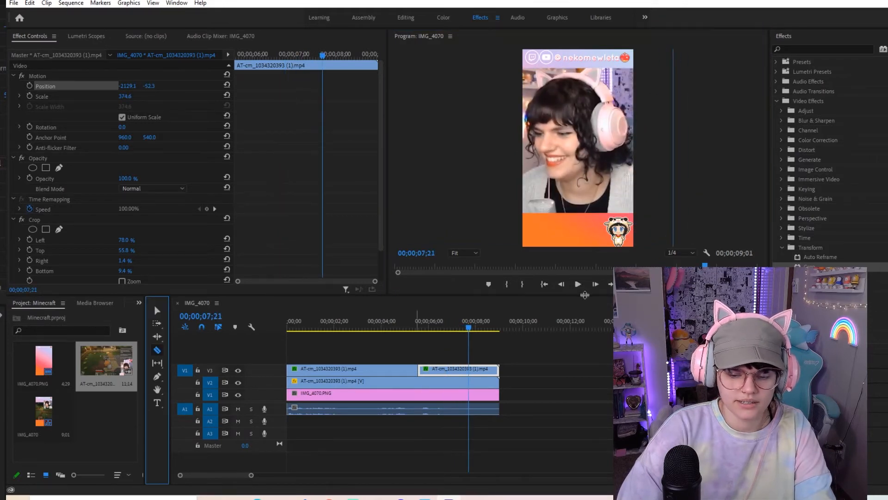
{"action": "left_click", "coordinate": [422, 320]}
{"action": "left_click", "coordinate": [578, 284]}
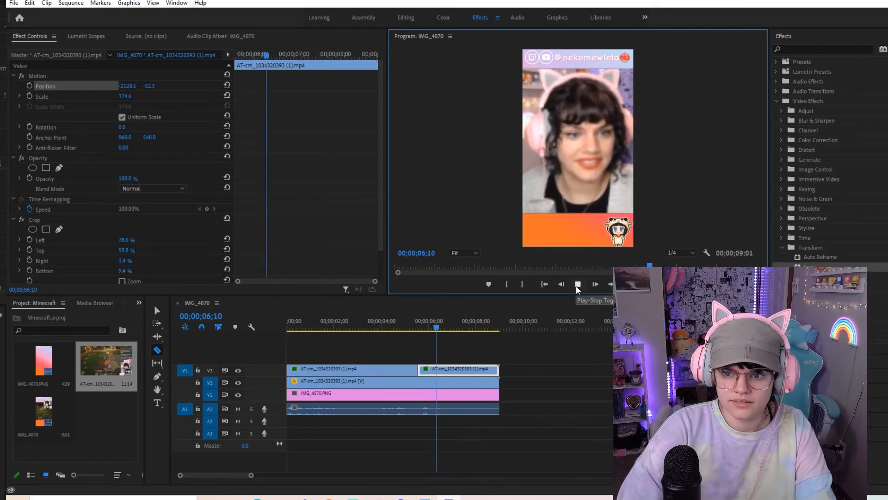
{"action": "left_click", "coordinate": [577, 284]}
{"action": "left_click", "coordinate": [452, 368]}
{"action": "left_click", "coordinate": [451, 381]}
{"action": "left_click", "coordinate": [452, 393]}
- Delete the leftover segments after the last cut on all tracks and play back the shortened sequence
{"action": "left_click", "coordinate": [156, 316]}
{"action": "left_click_drag", "start_coordinate": [509, 352], "coordinate": [474, 414]}
{"action": "key", "text": "Delete"}
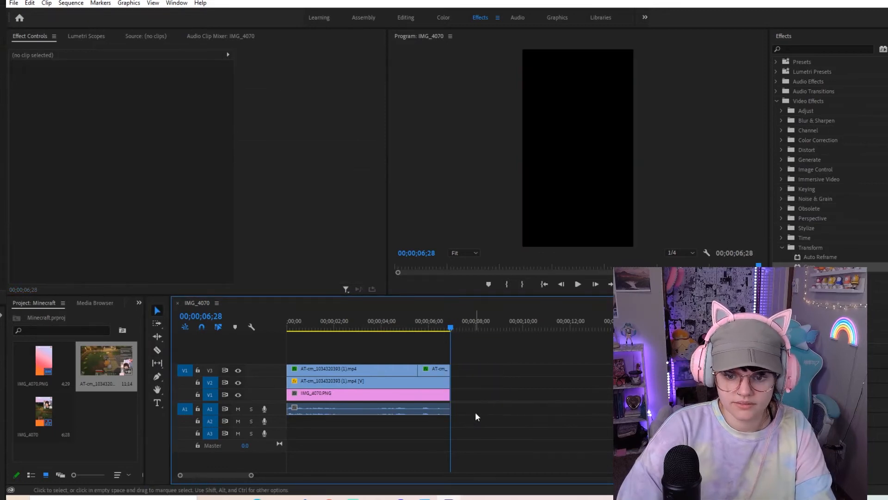
{"action": "left_click", "coordinate": [578, 284]}
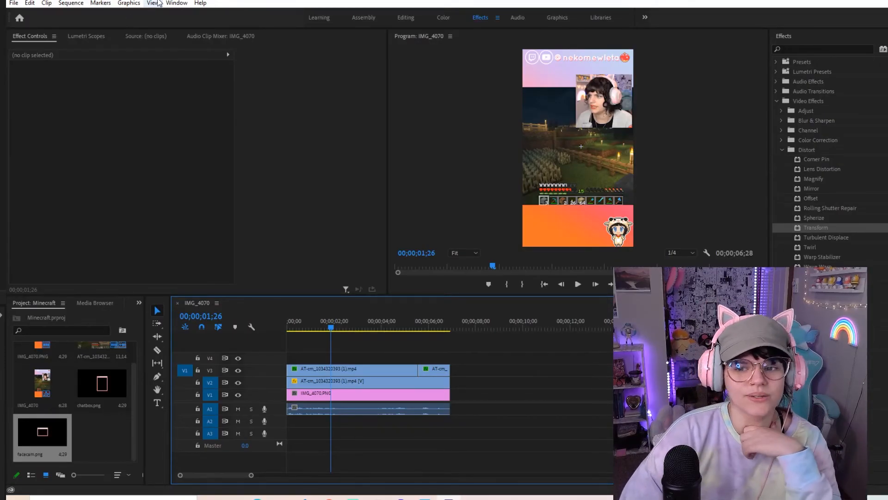
- Open the media export settings for the finished vertical sequence
{"action": "left_click", "coordinate": [17, 7]}
{"action": "mouse_move", "coordinate": [30, 3]}
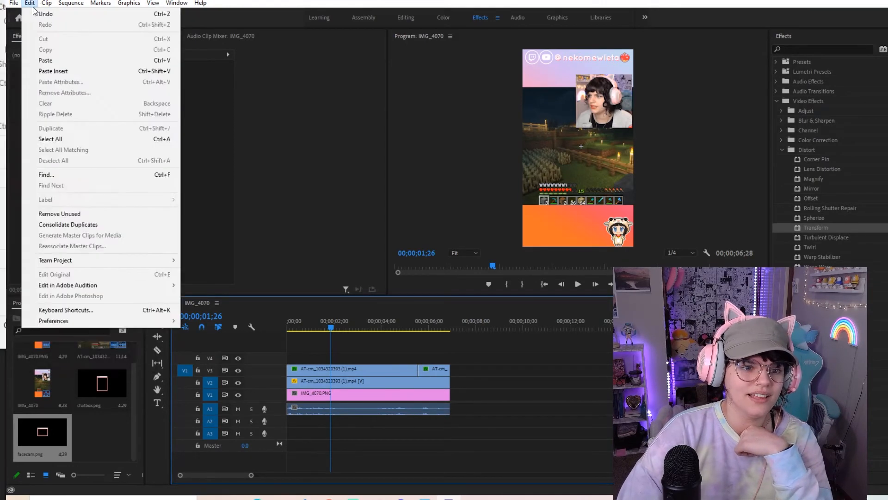
{"action": "mouse_move", "coordinate": [42, 295]}
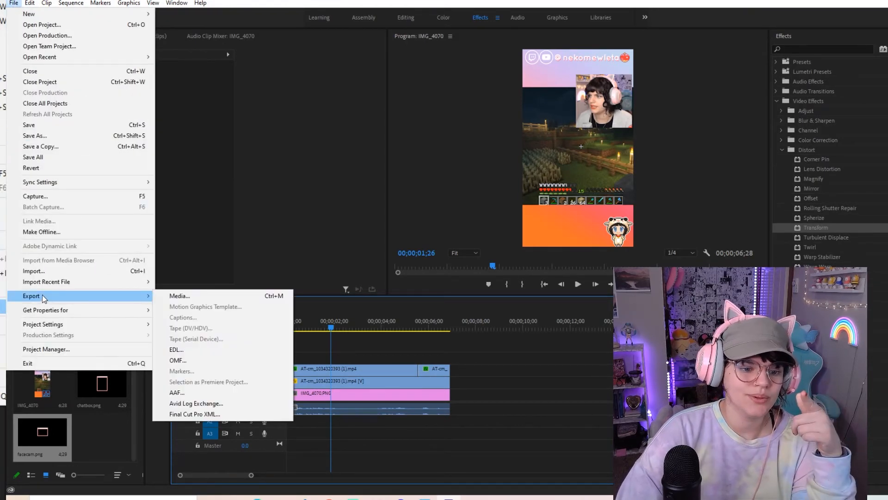
{"action": "left_click", "coordinate": [216, 294]}
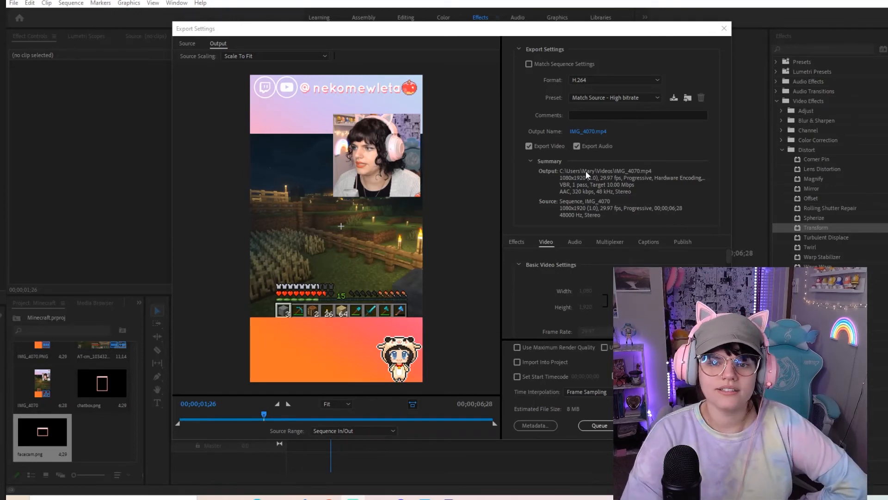
- Set the export's output file name to A CHILD in the Videos folder
{"action": "left_click", "coordinate": [653, 84]}
{"action": "left_click", "coordinate": [695, 135]}
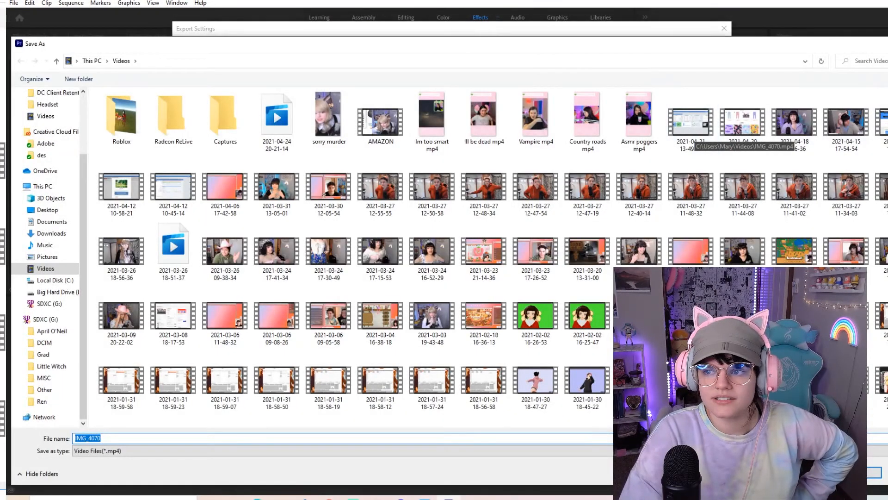
{"action": "key", "text": "Return"}
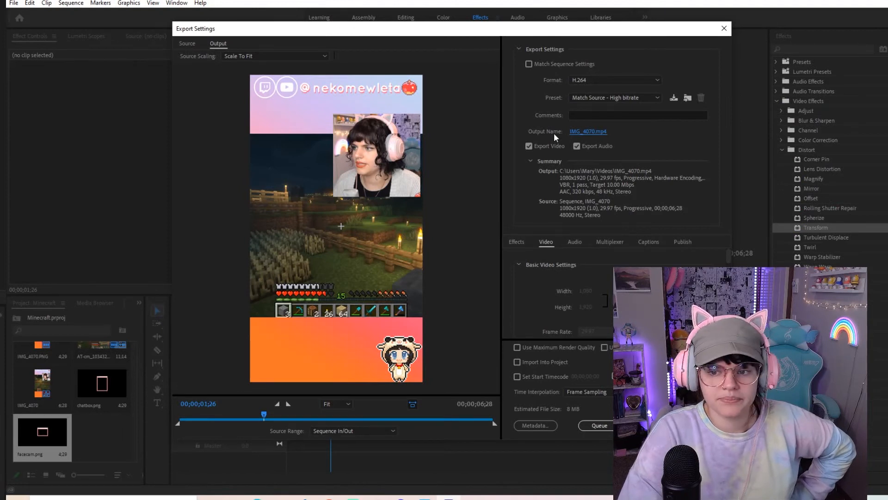
{"action": "left_click", "coordinate": [603, 132]}
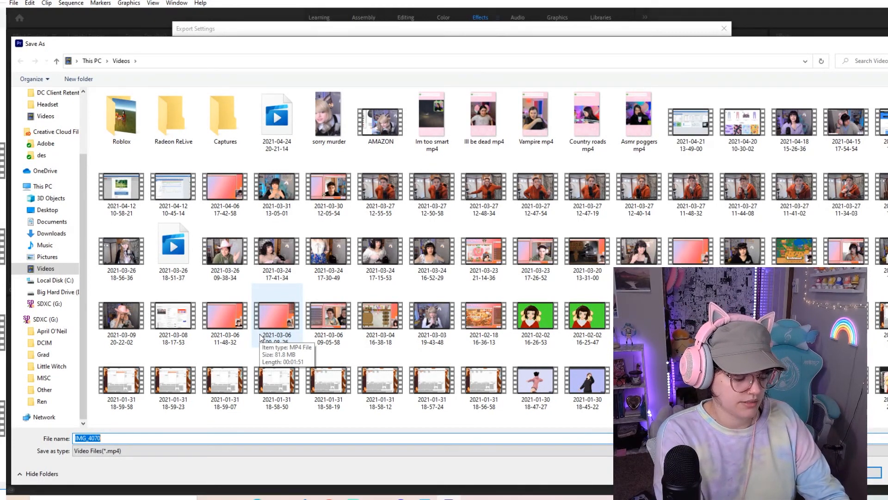
{"action": "key", "text": "BackSpace"}
{"action": "key", "text": "Return"}
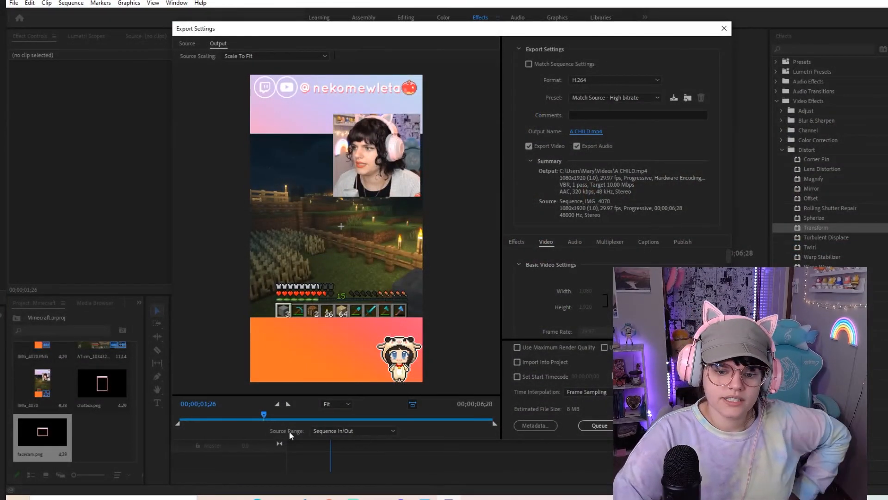
- Set the source range to Entire Sequence and export the video directly
{"action": "left_click", "coordinate": [330, 429]}
{"action": "left_click", "coordinate": [361, 444]}
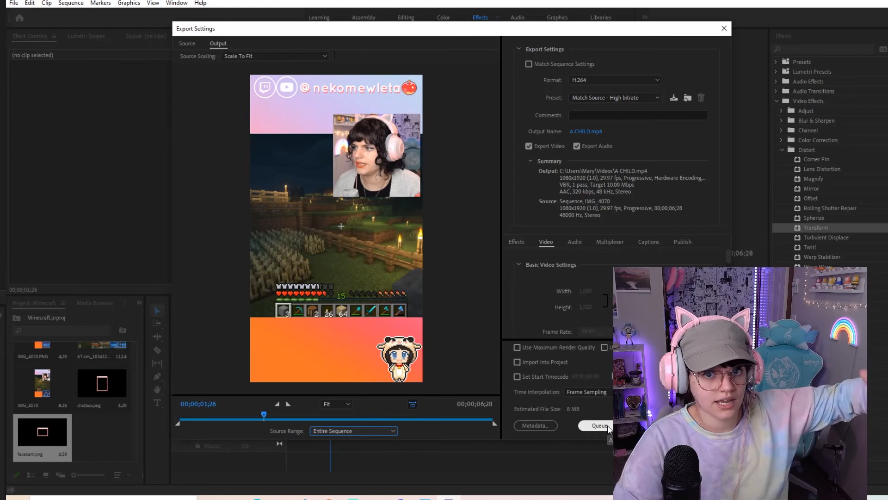
{"action": "left_click_drag", "start_coordinate": [596, 43], "coordinate": [434, 27]}
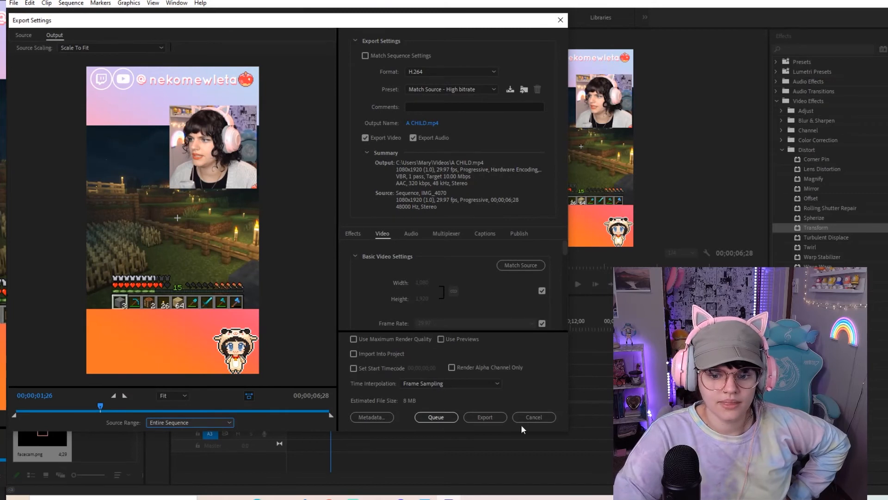
{"action": "left_click", "coordinate": [490, 417]}
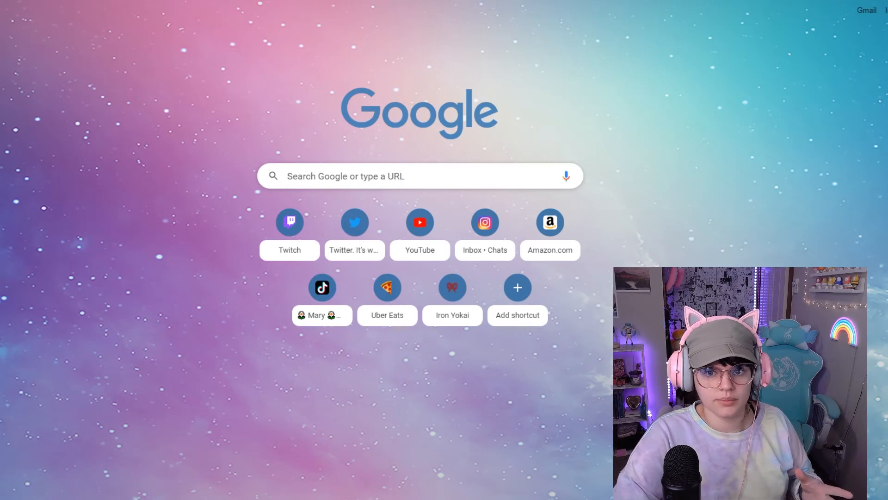
- Switch to the web browser and open the creator's TikTok profile page
{"action": "key", "text": "ctrl+l"}
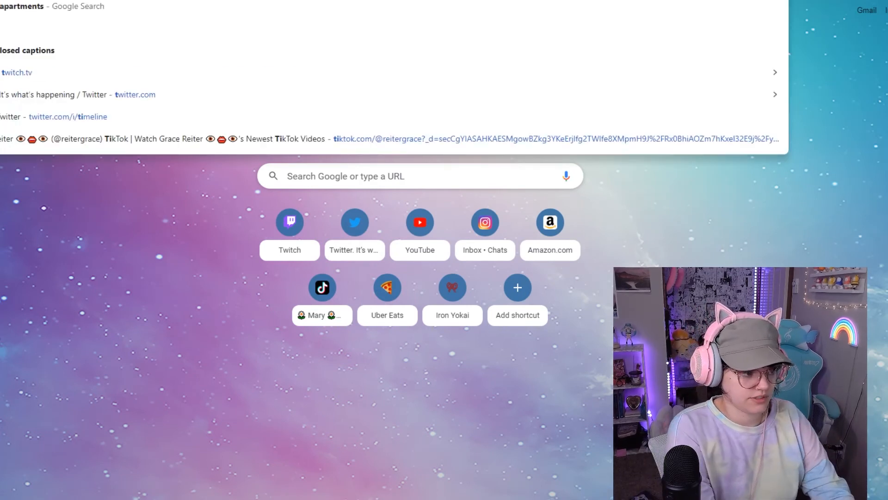
{"action": "key", "text": "Return"}
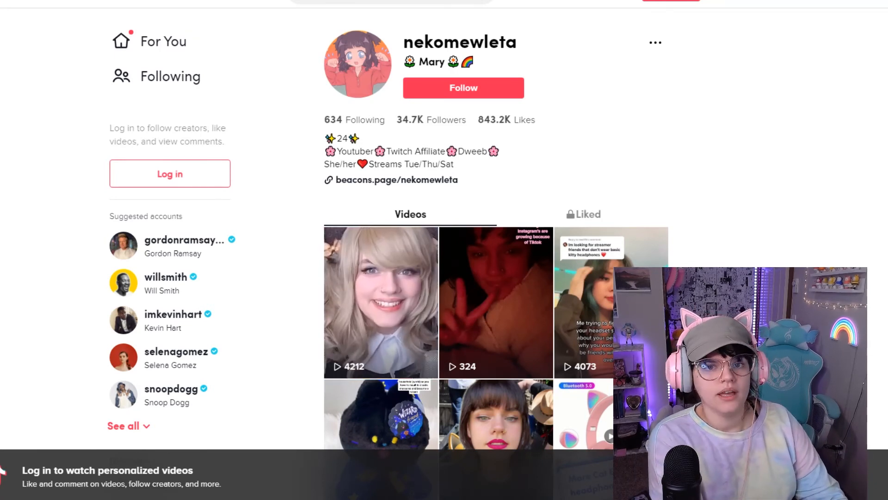
- Go to Google Drive and upload the exported A CHILD video file to My Drive
{"action": "type", "text": "google dr"}
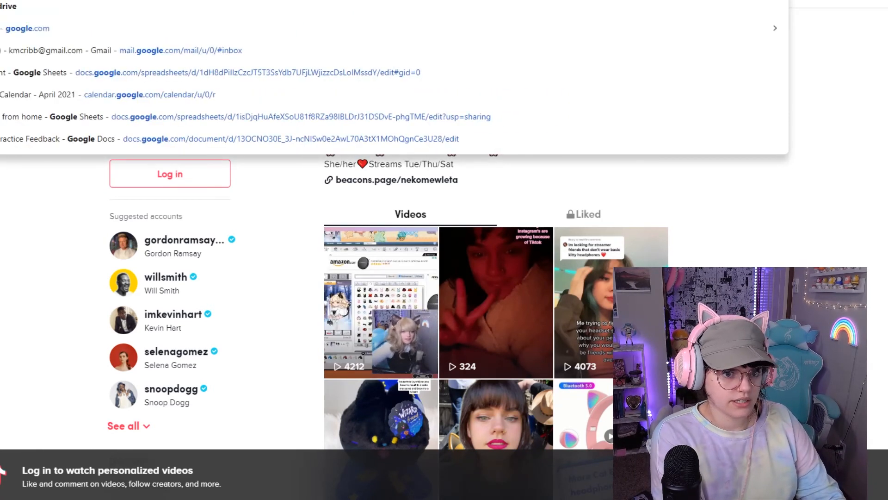
{"action": "type", "text": "ive"}
{"action": "key", "text": "Return"}
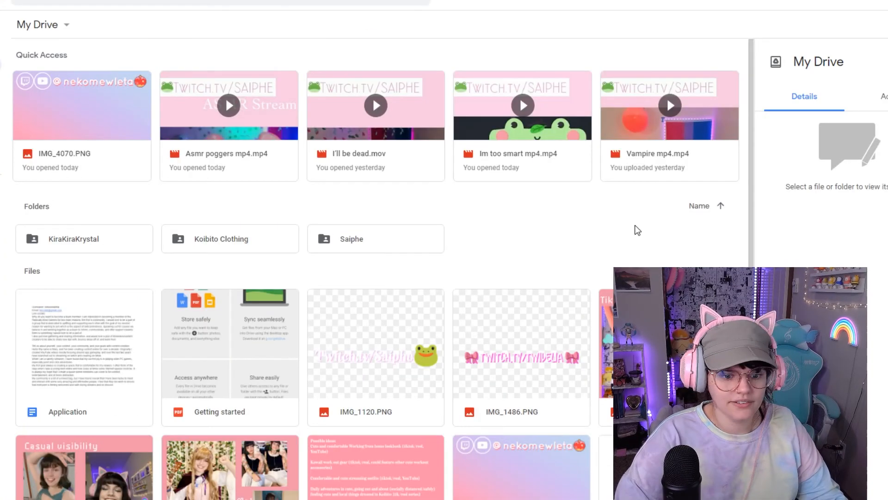
{"action": "right_click", "coordinate": [508, 232]}
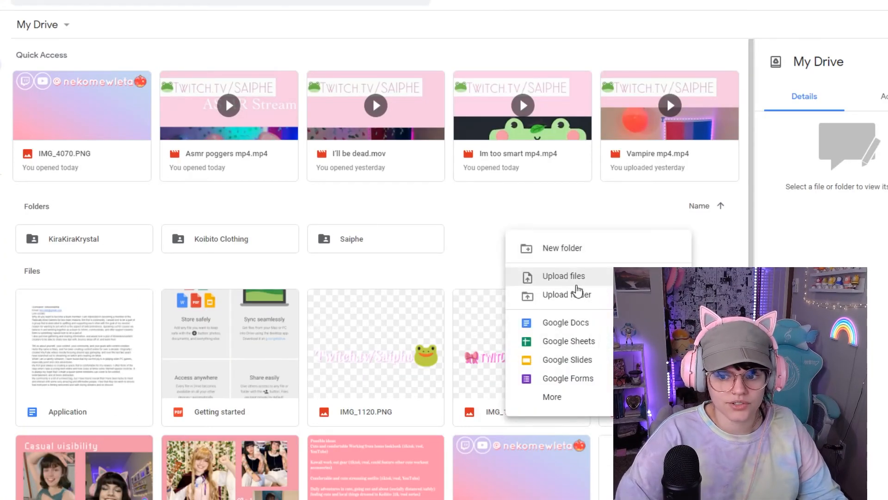
{"action": "left_click", "coordinate": [582, 278]}
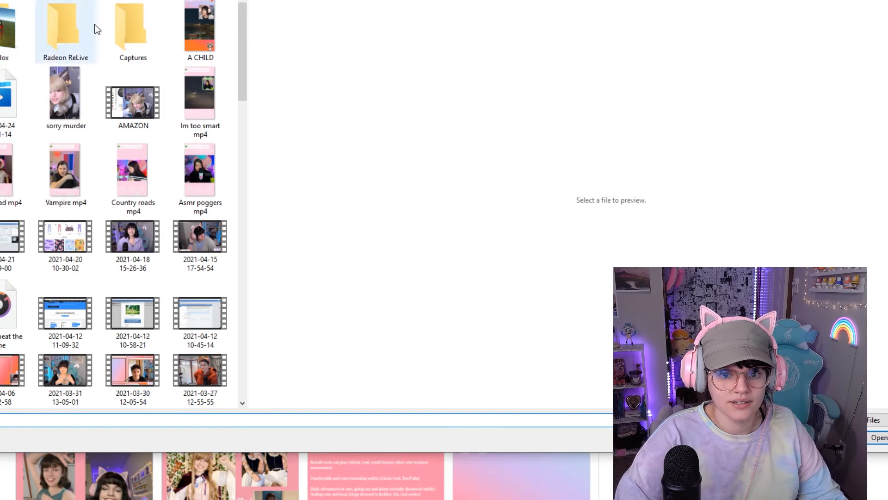
{"action": "left_click", "coordinate": [204, 29]}
{"action": "double_click", "coordinate": [204, 28]}
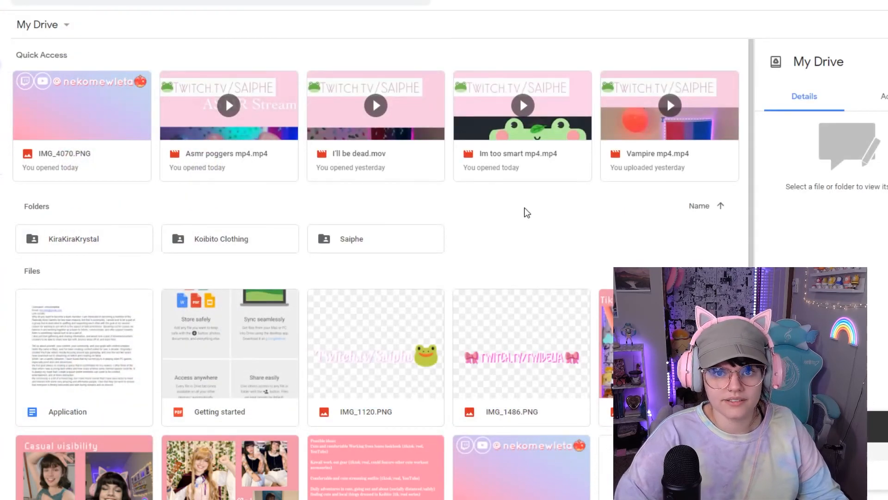